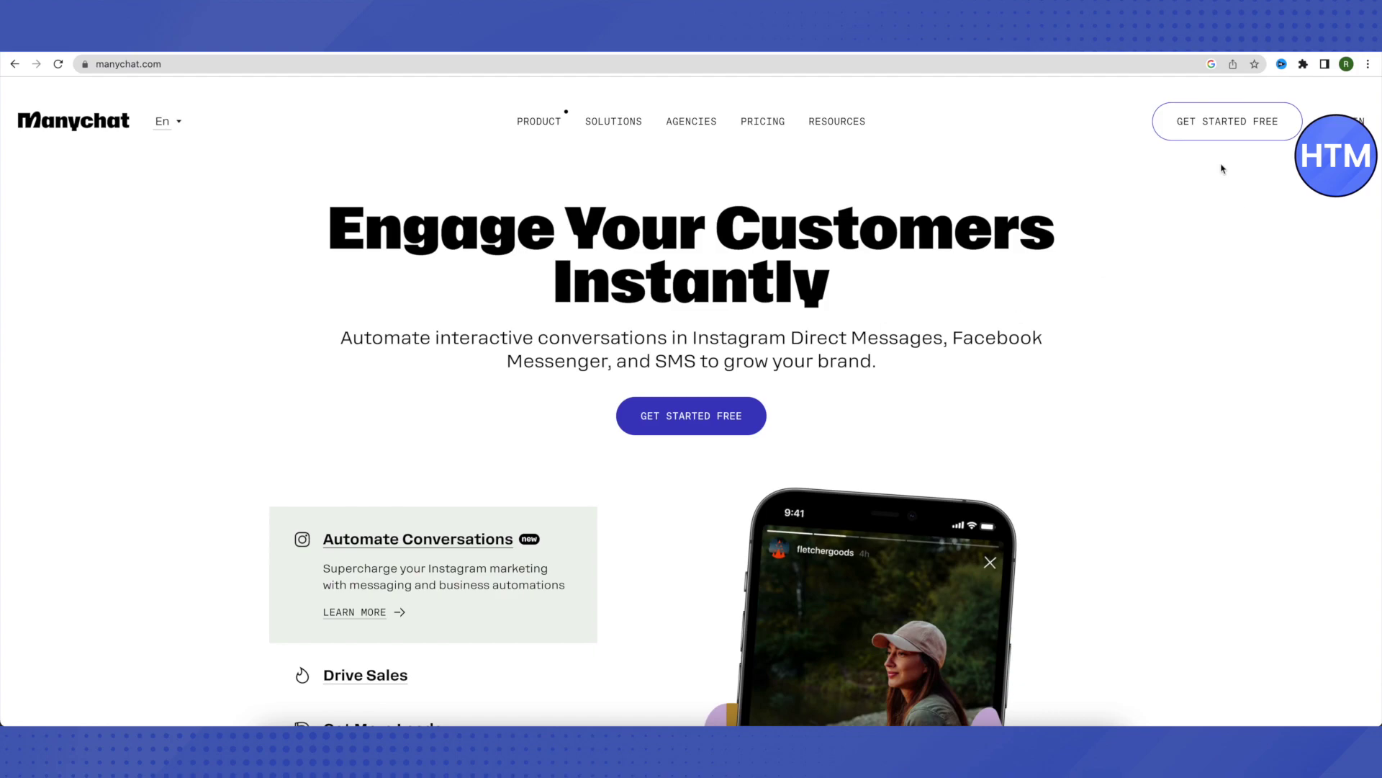
- Start a free Manychat sign-up and choose Instagram as the starting channel
left_click(1207, 129)
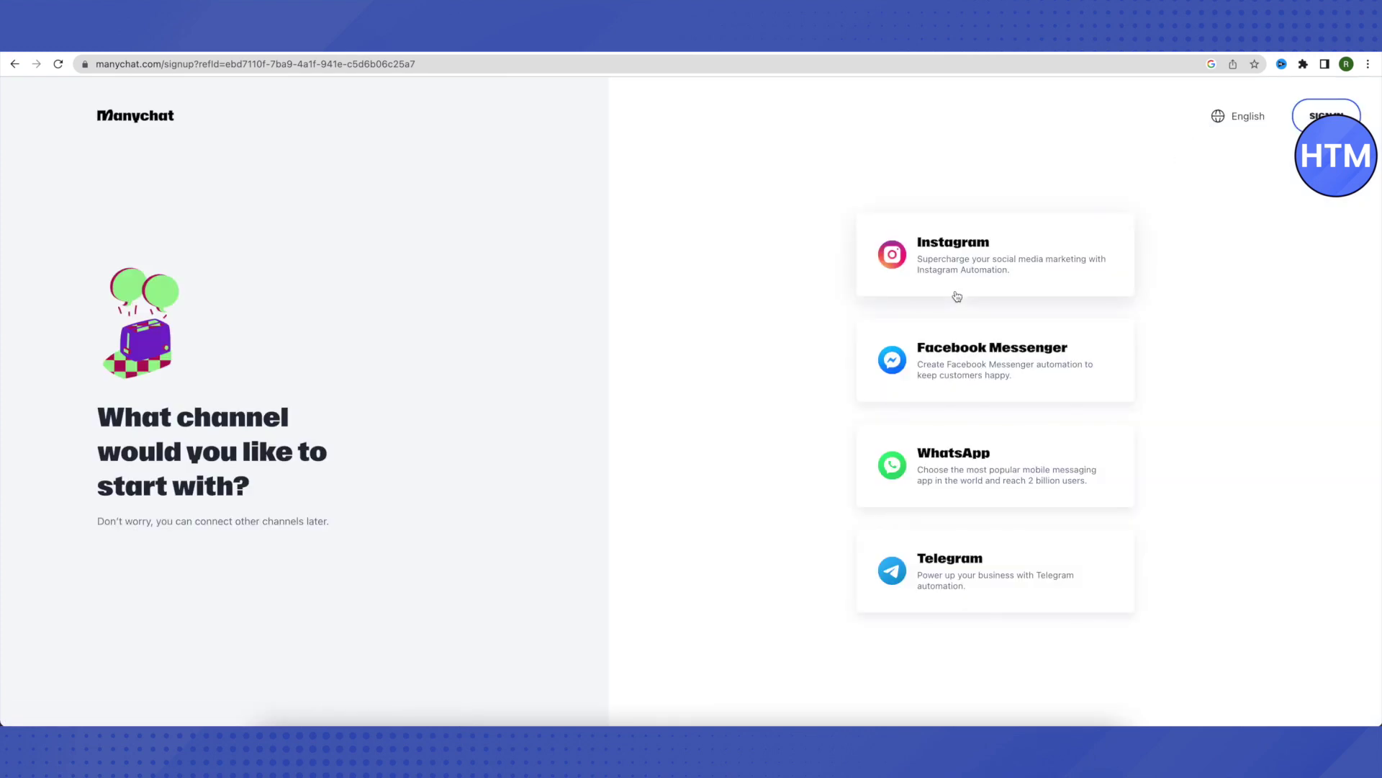
left_click(1067, 280)
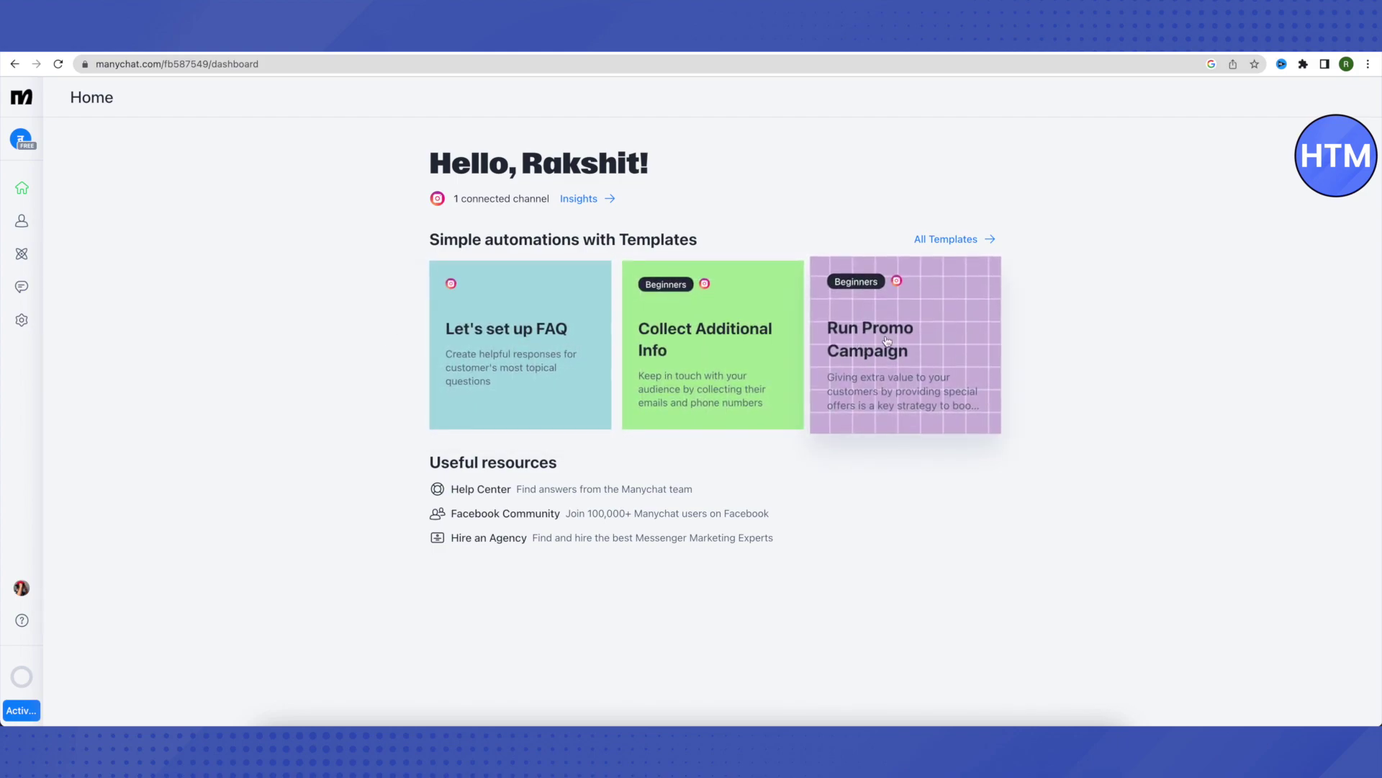
- Browse the gallery of all automation templates, including the Easy to start, Popular and More experience groups, and close it
left_click(963, 248)
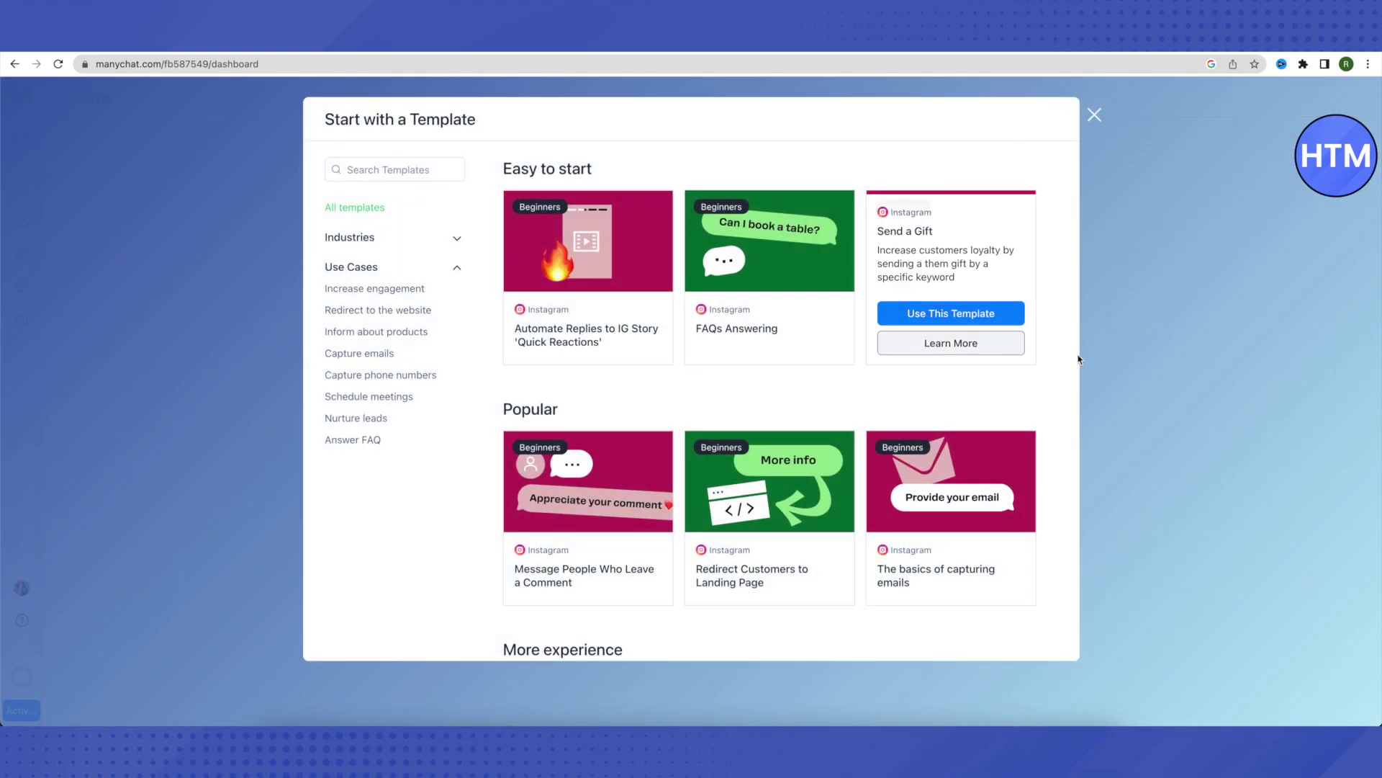
scroll(1016, 352, "down", 3)
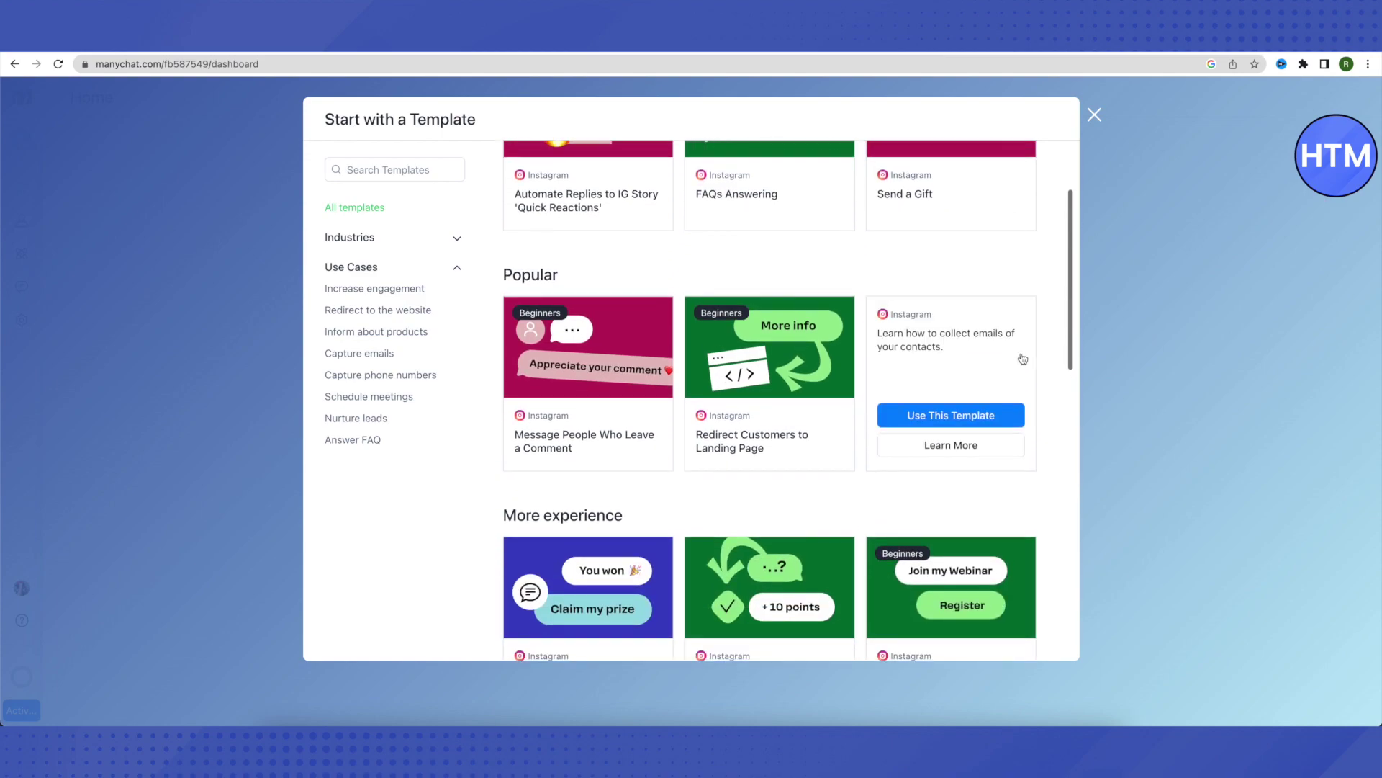
scroll(1036, 357, "up", 1)
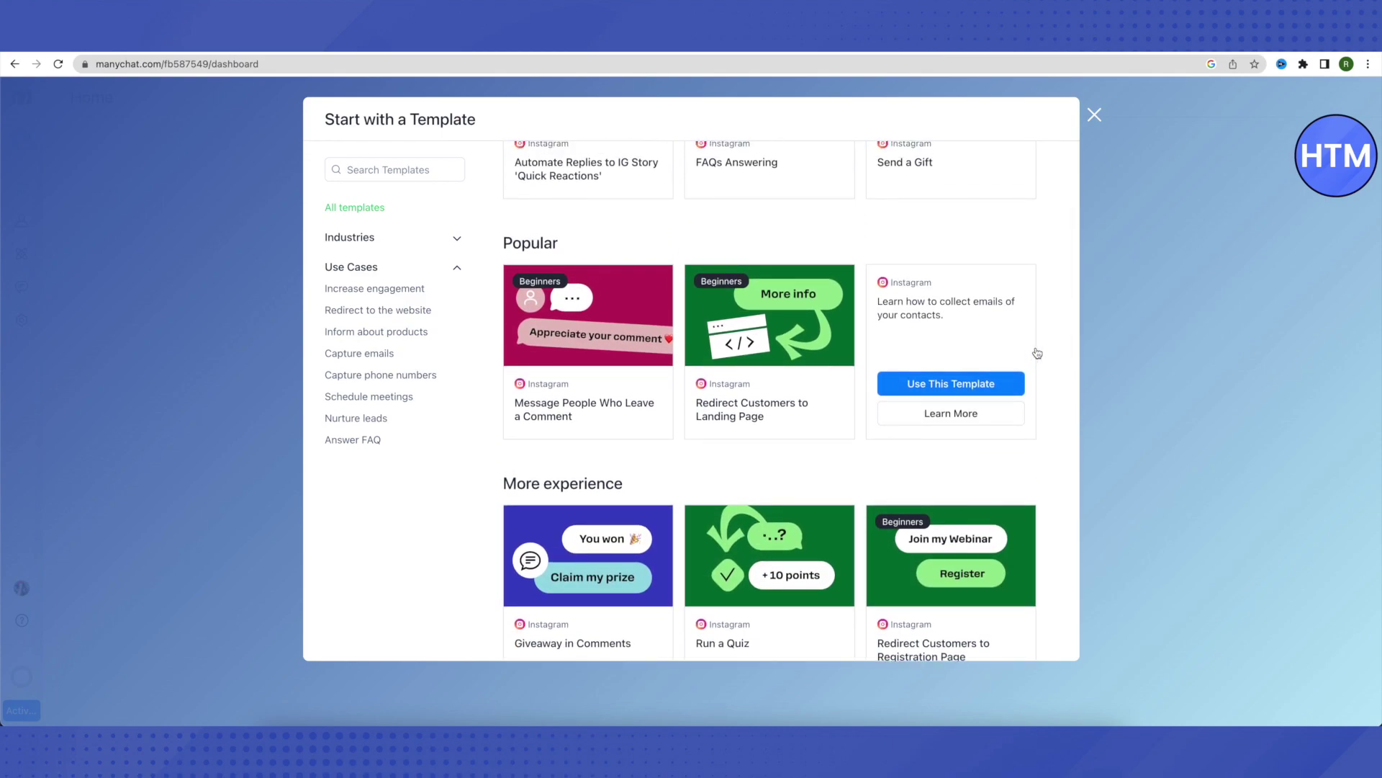
scroll(1036, 353, "up", 3)
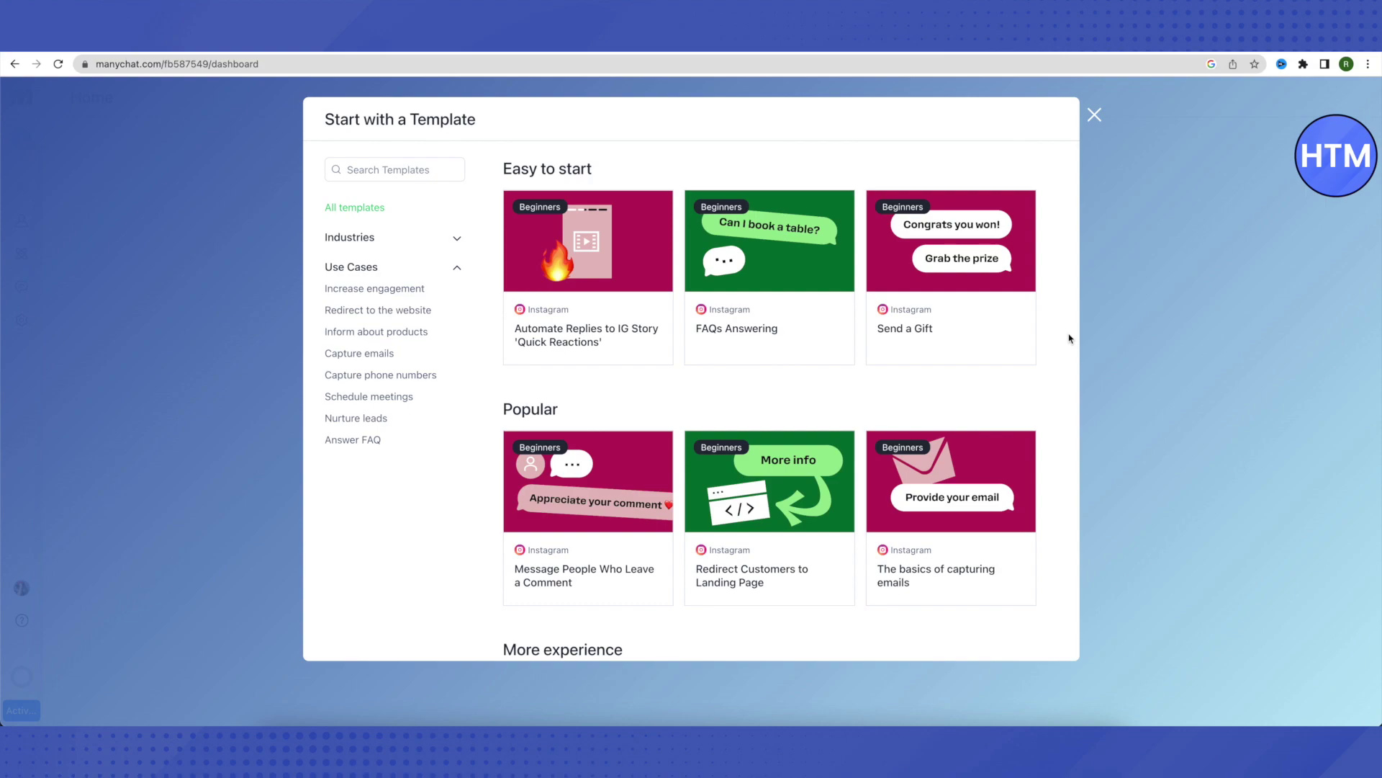
scroll(1068, 339, "down", 5)
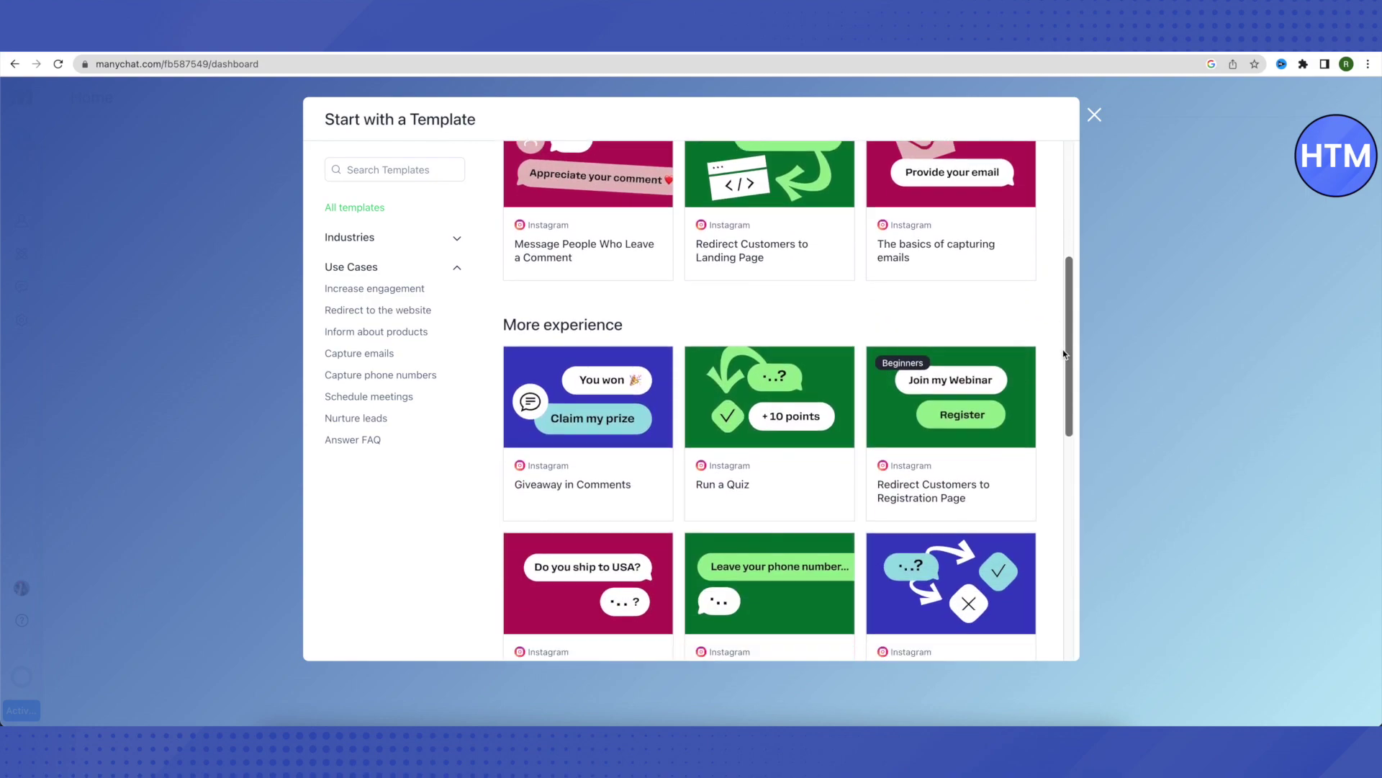
scroll(1062, 352, "up", 5)
scroll(1054, 357, "down", 9)
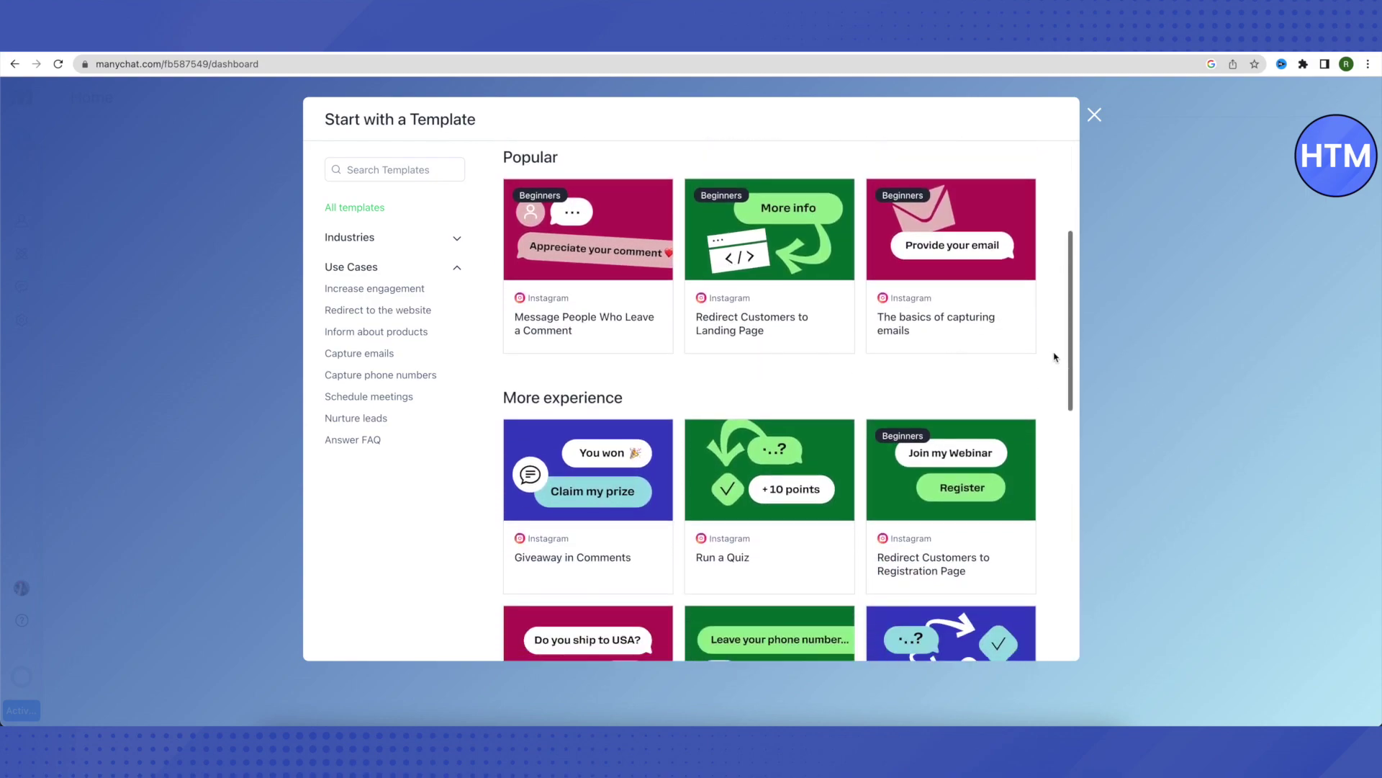
scroll(1055, 357, "down", 1)
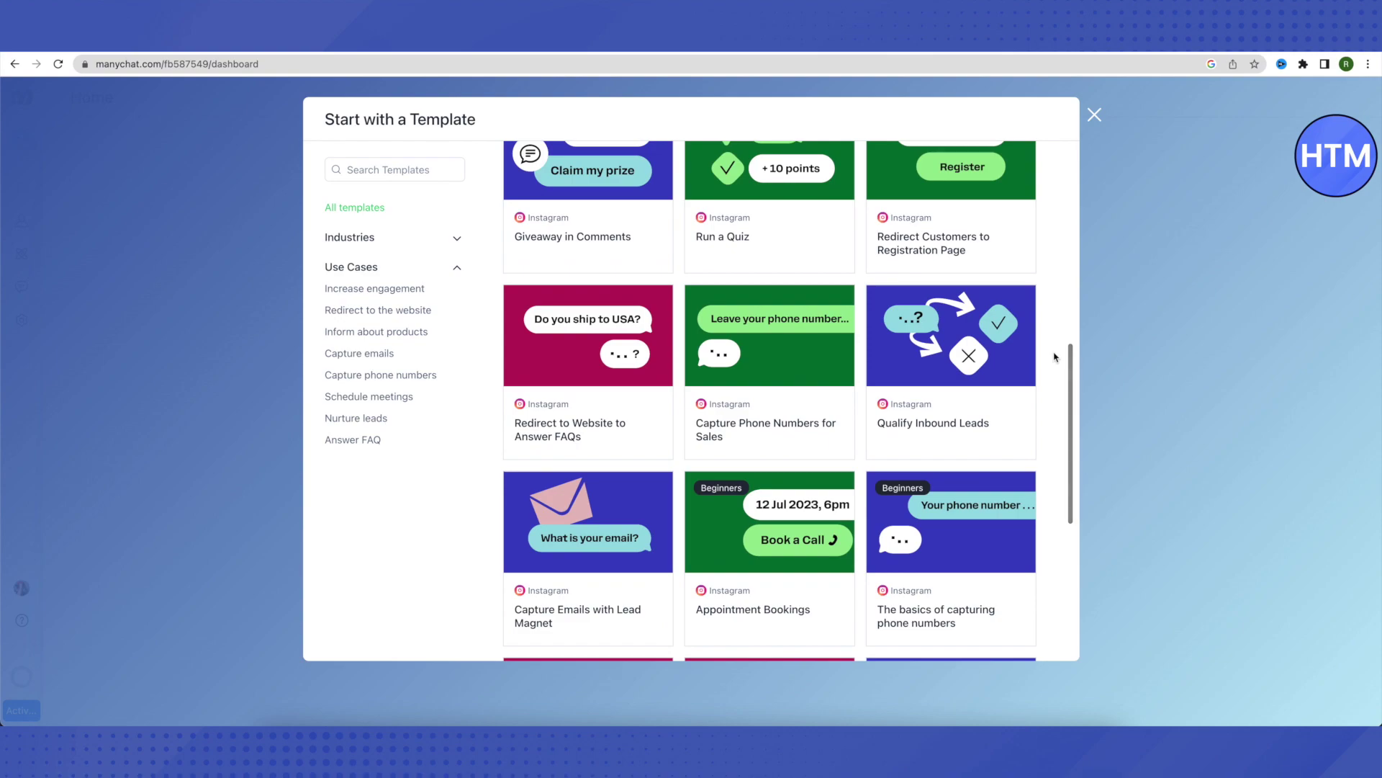
scroll(1055, 357, "down", 7)
scroll(1053, 355, "up", 12)
scroll(1053, 268, "down", 10)
scroll(1052, 268, "up", 8)
scroll(1053, 268, "up", 1)
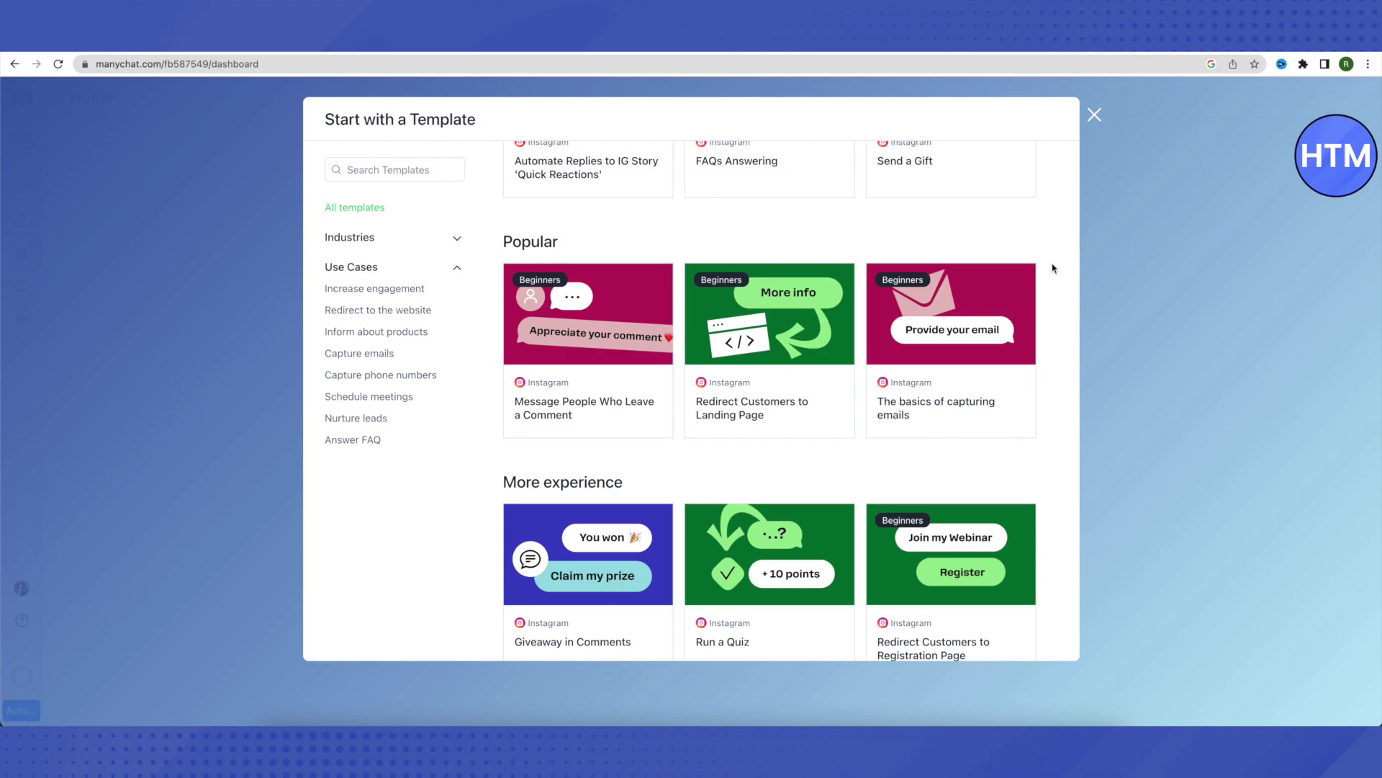
left_click(1095, 114)
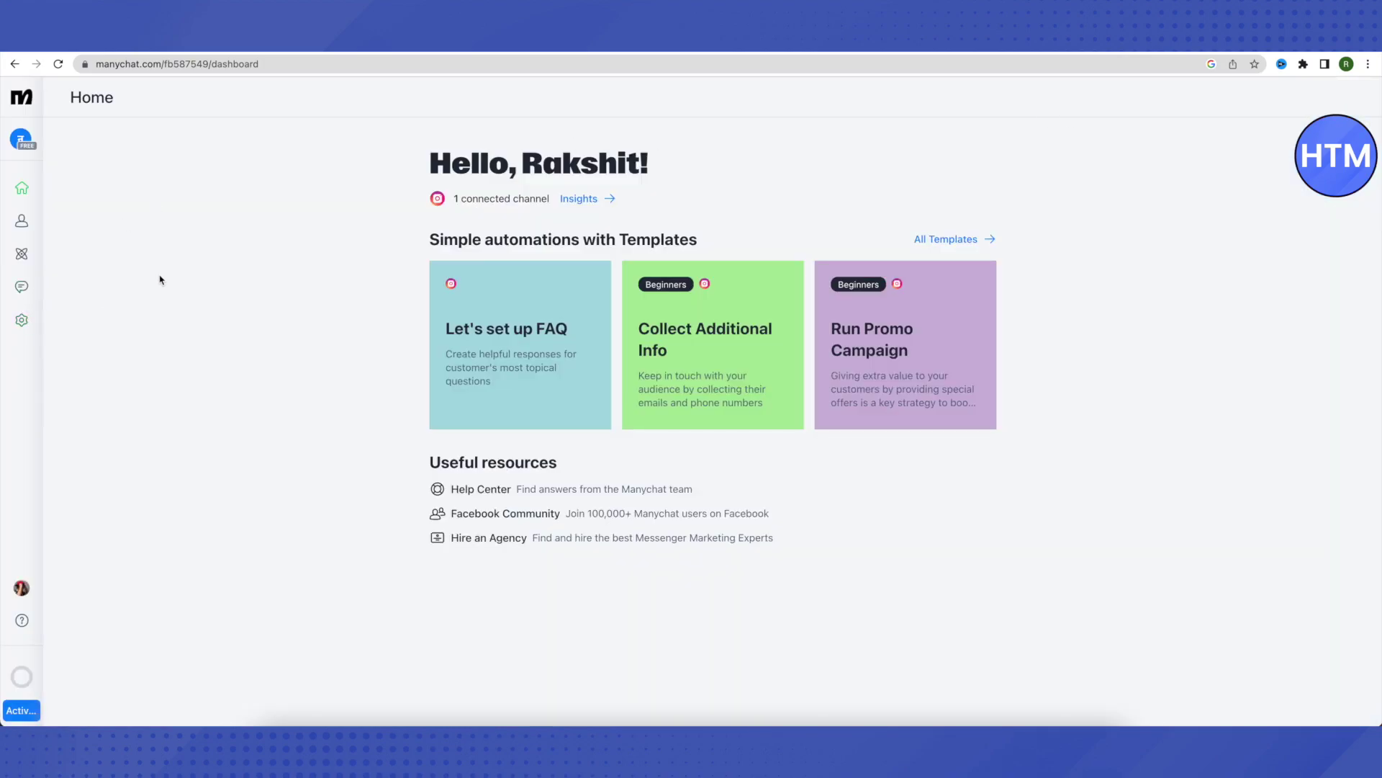
- Look at the Contacts page and open the Automation section
left_click(21, 225)
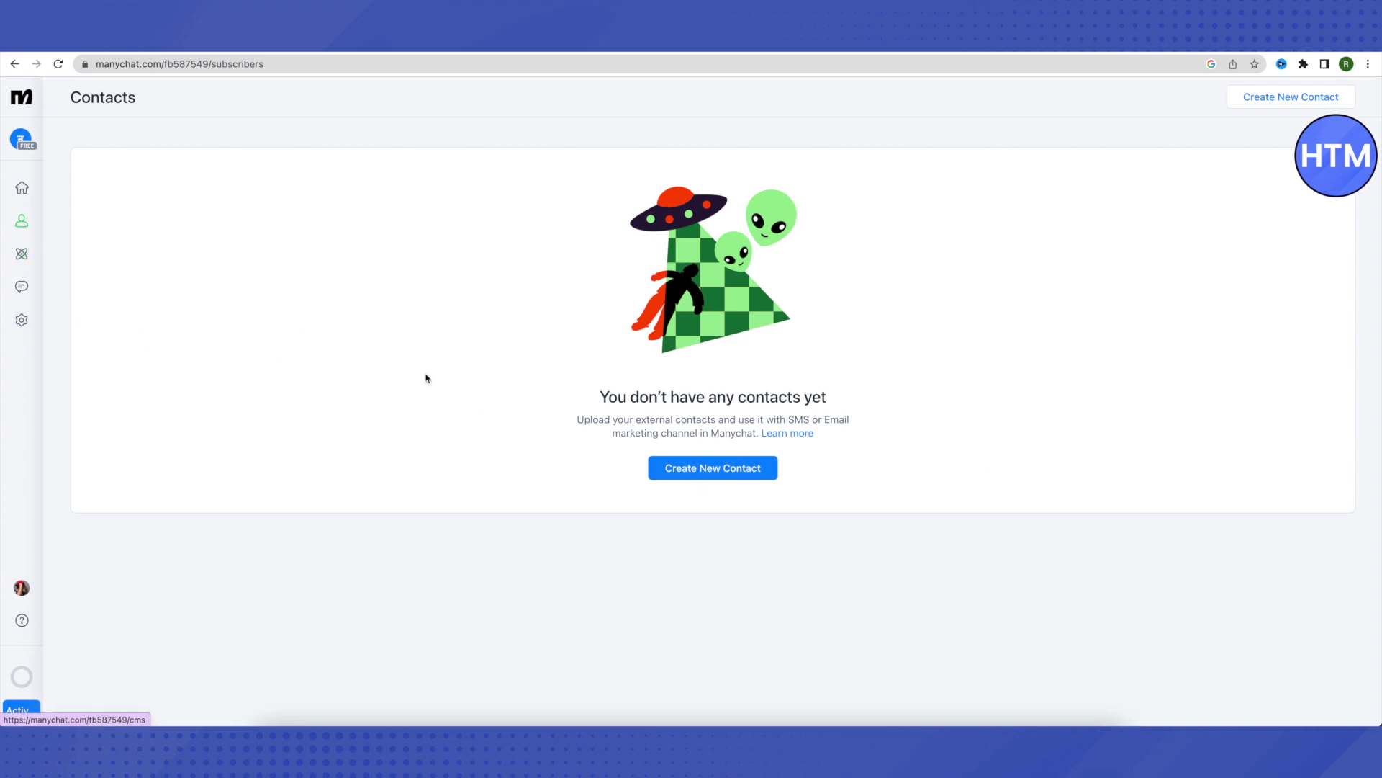
left_click(20, 259)
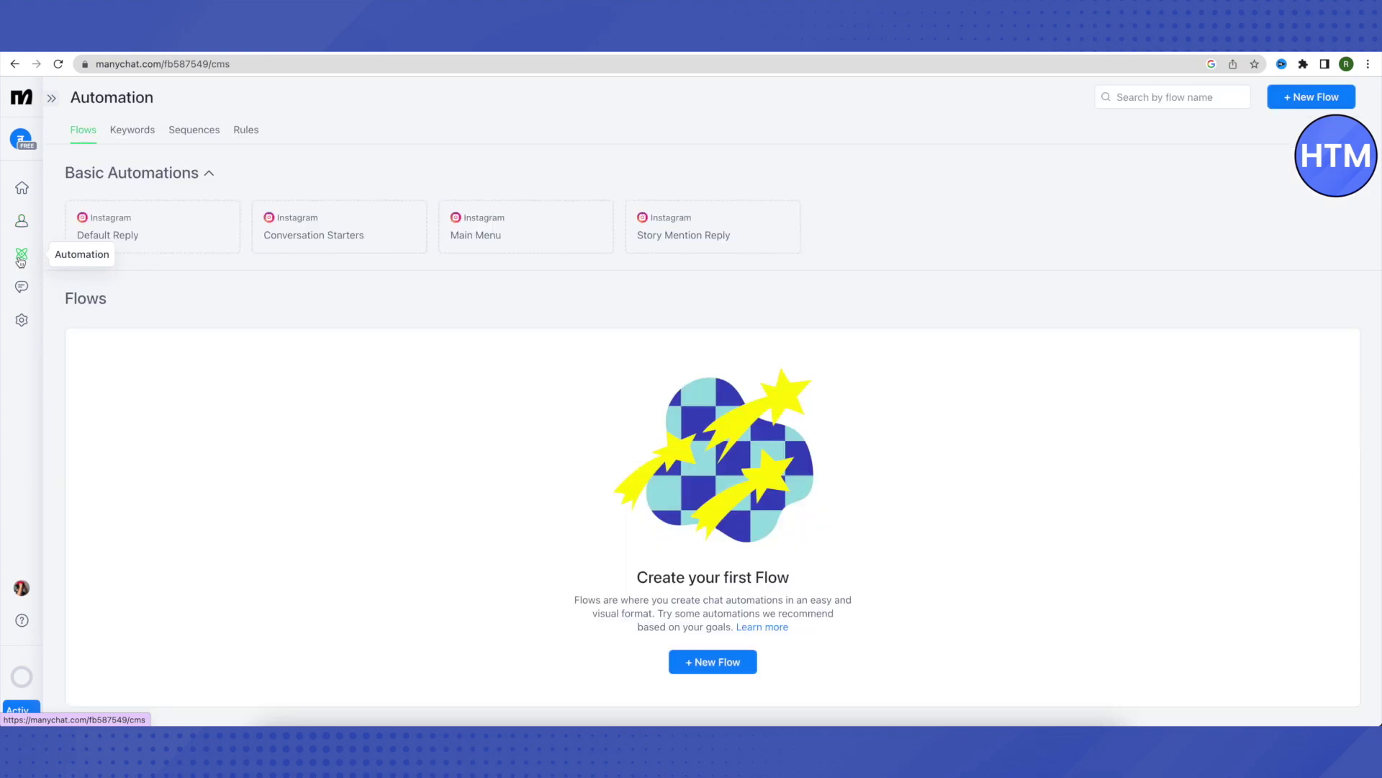
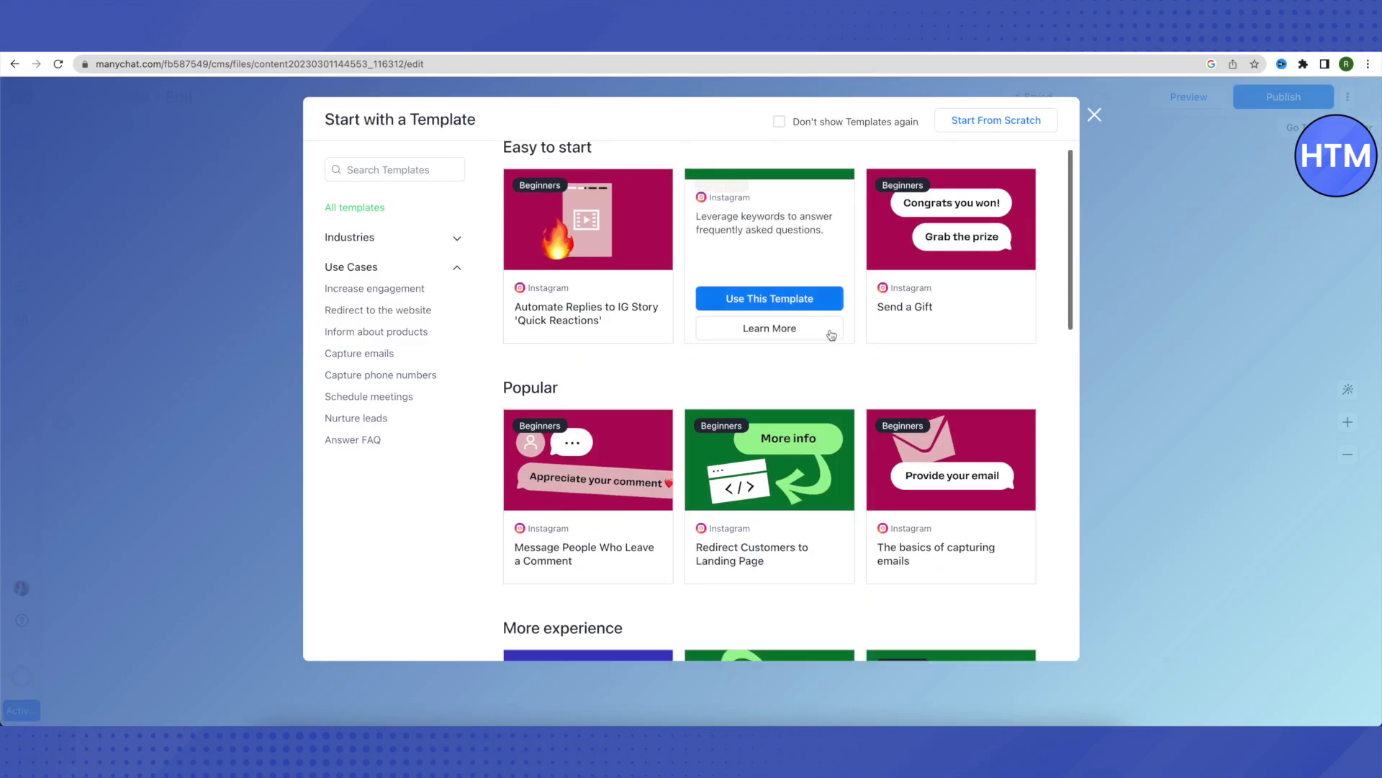
- Start the new flow from scratch instead of from a template and rename it "Reply To Messages"
scroll(1009, 359, "up", 2)
scroll(1010, 360, "up", 1)
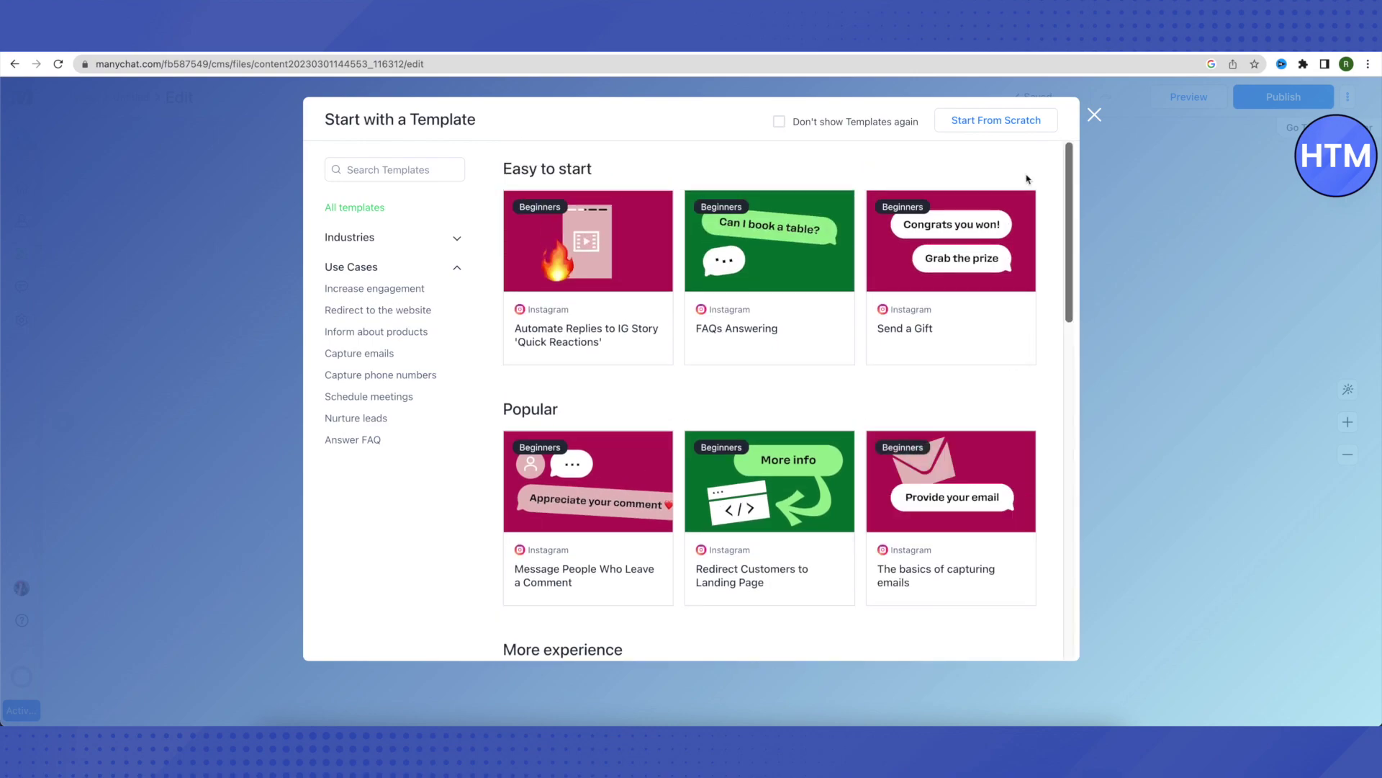
left_click(996, 123)
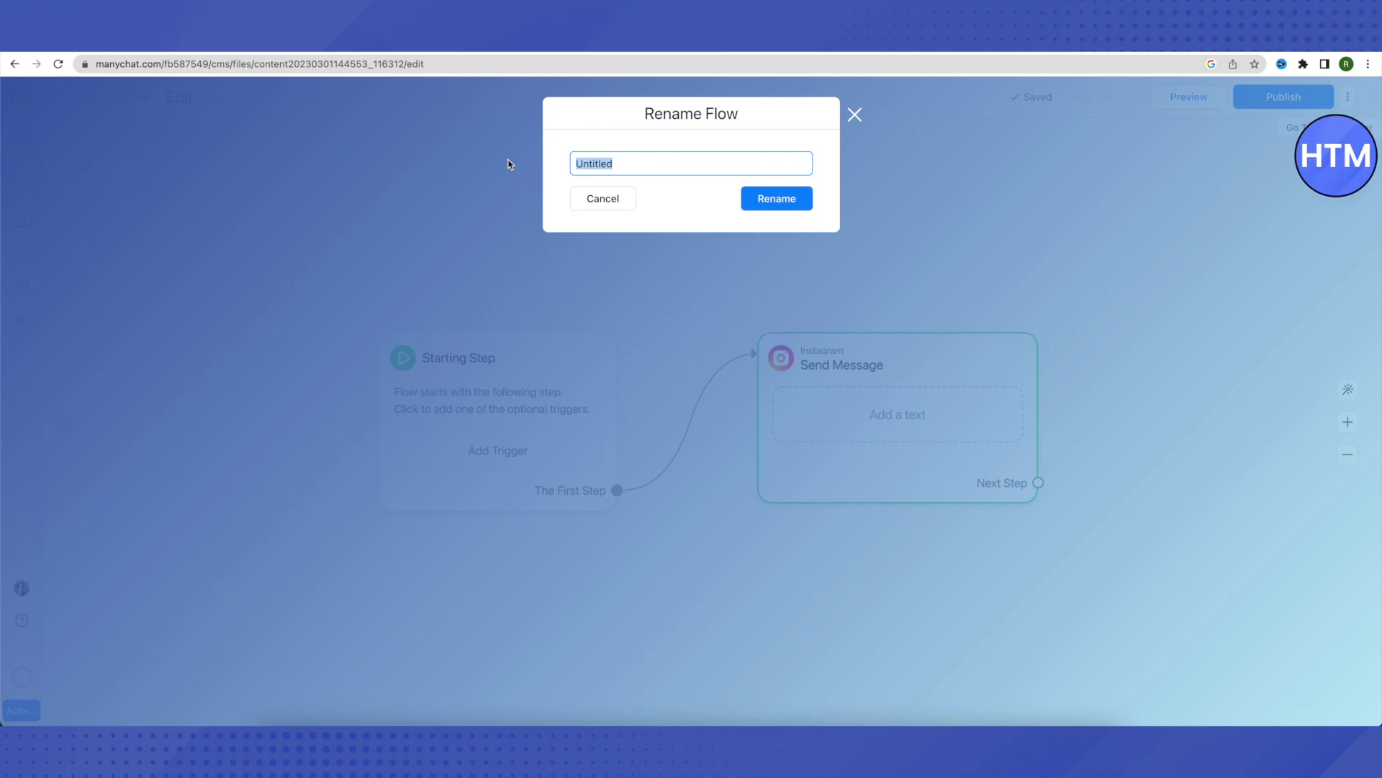
type("Reply To Messages")
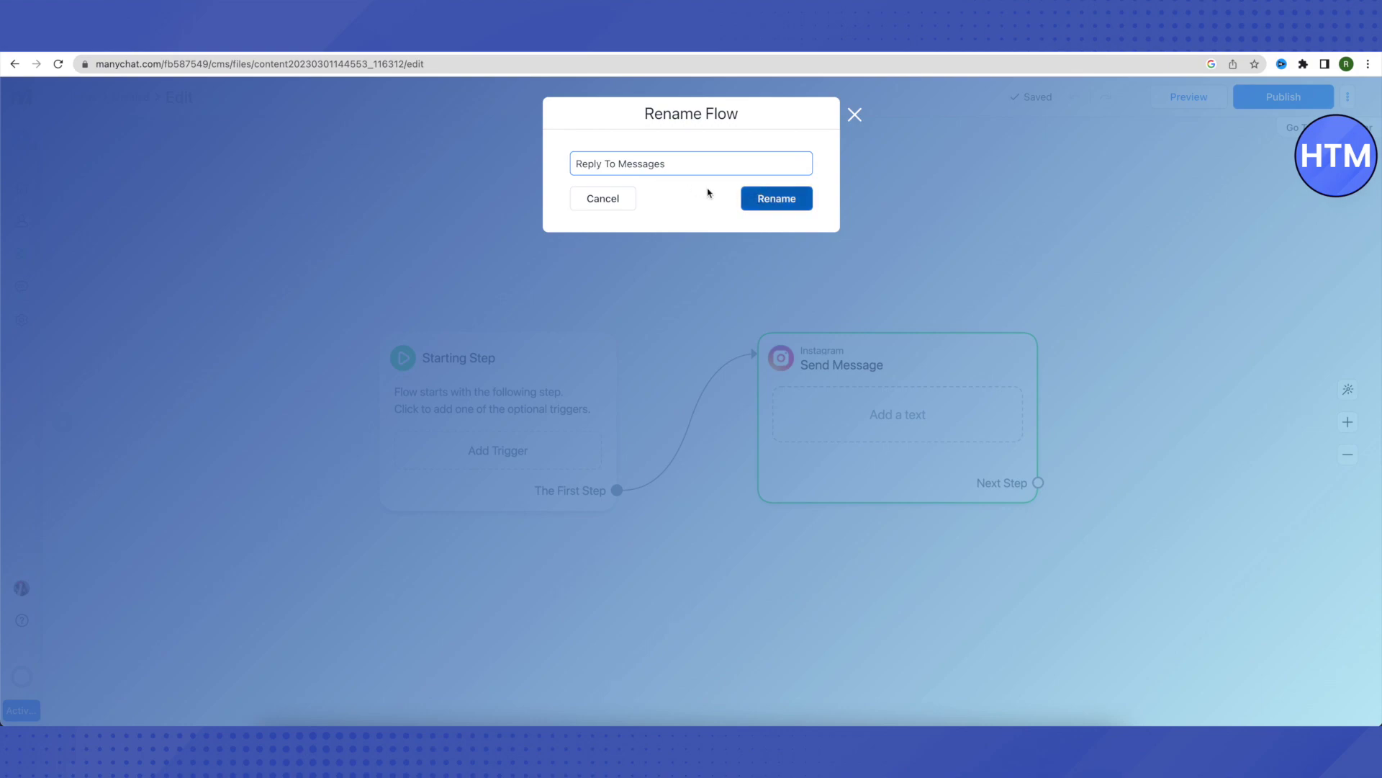
left_click(770, 204)
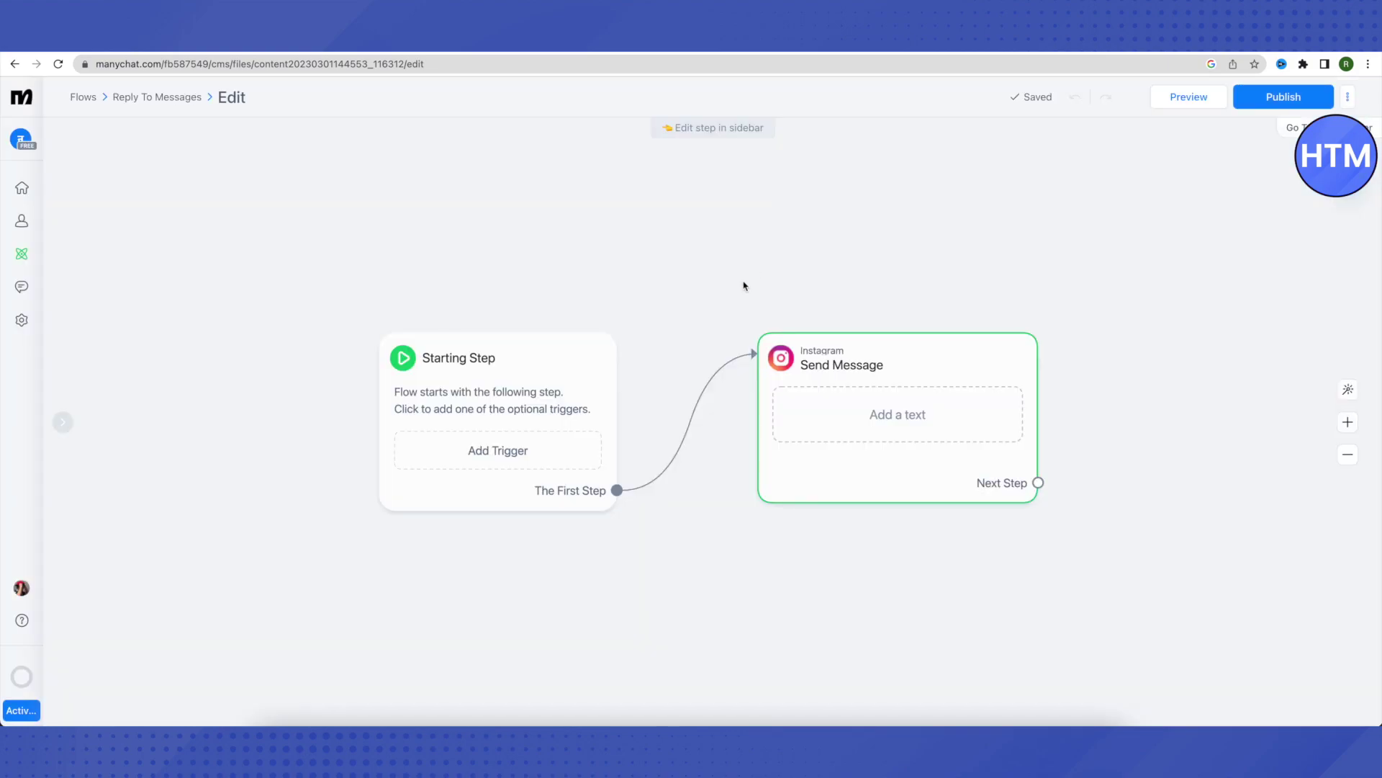
- Add an Instagram Keyword trigger for messages containing Invesment, stock market, crypto, returns or high returns to the Starting Step
mouse_move(1021, 377)
left_click(507, 456)
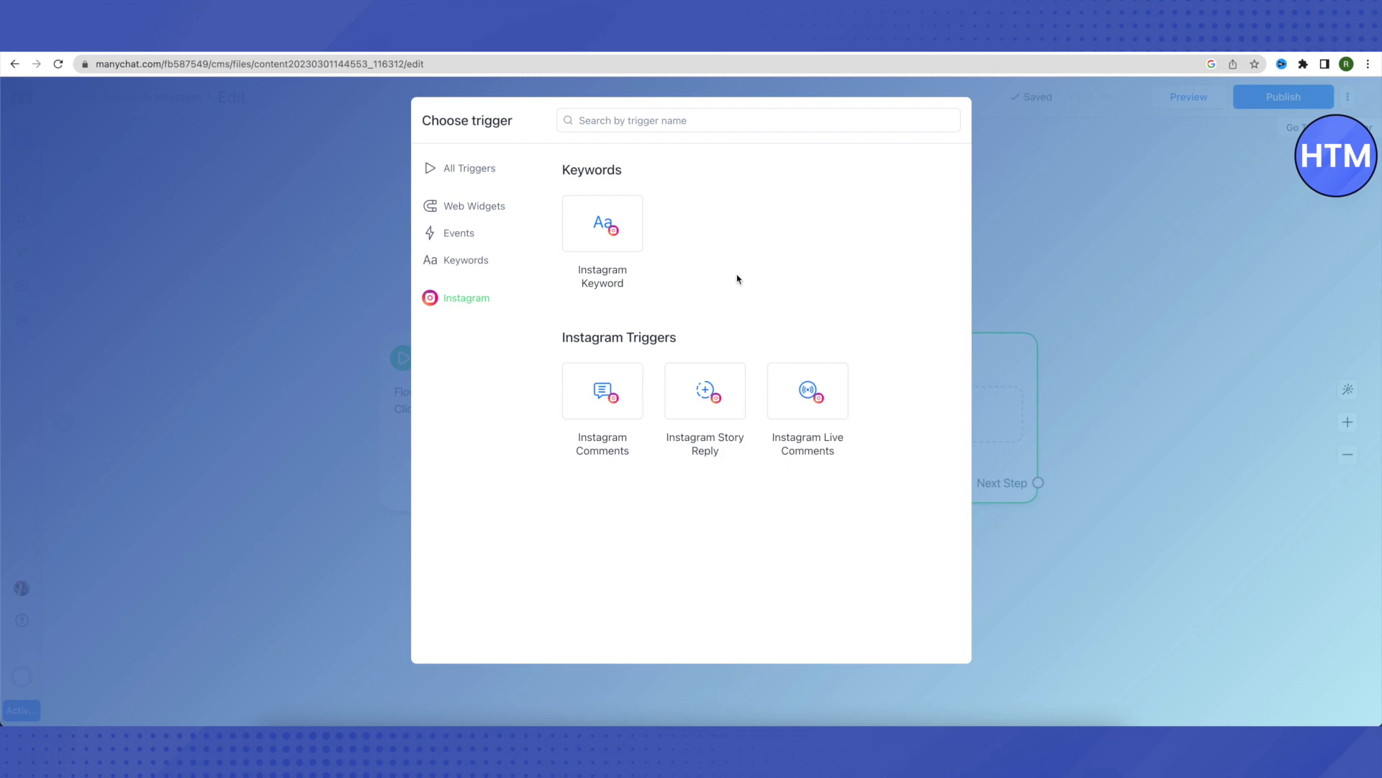
left_click(603, 223)
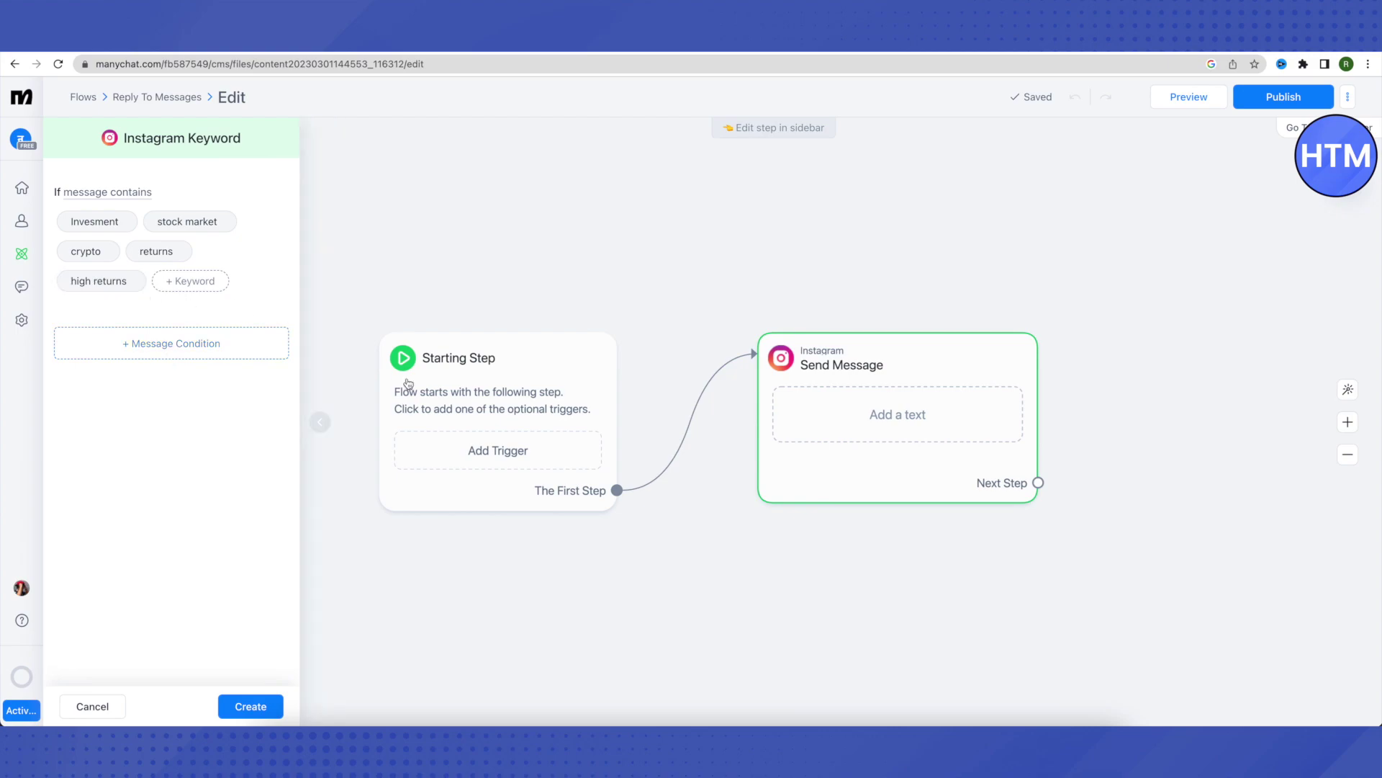
left_click(251, 708)
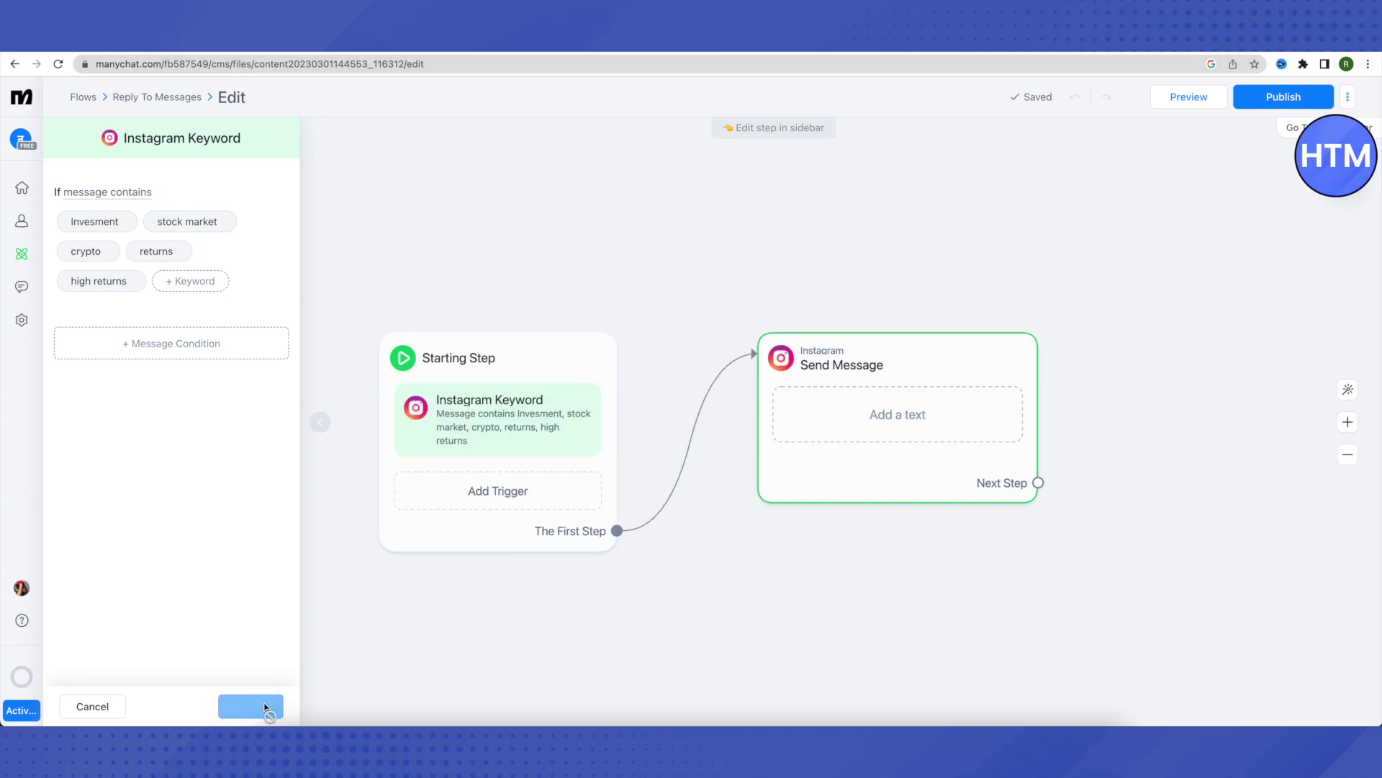
- Begin the Send Message text with "Hello" followed by the contact's First Name system field
left_click(816, 468)
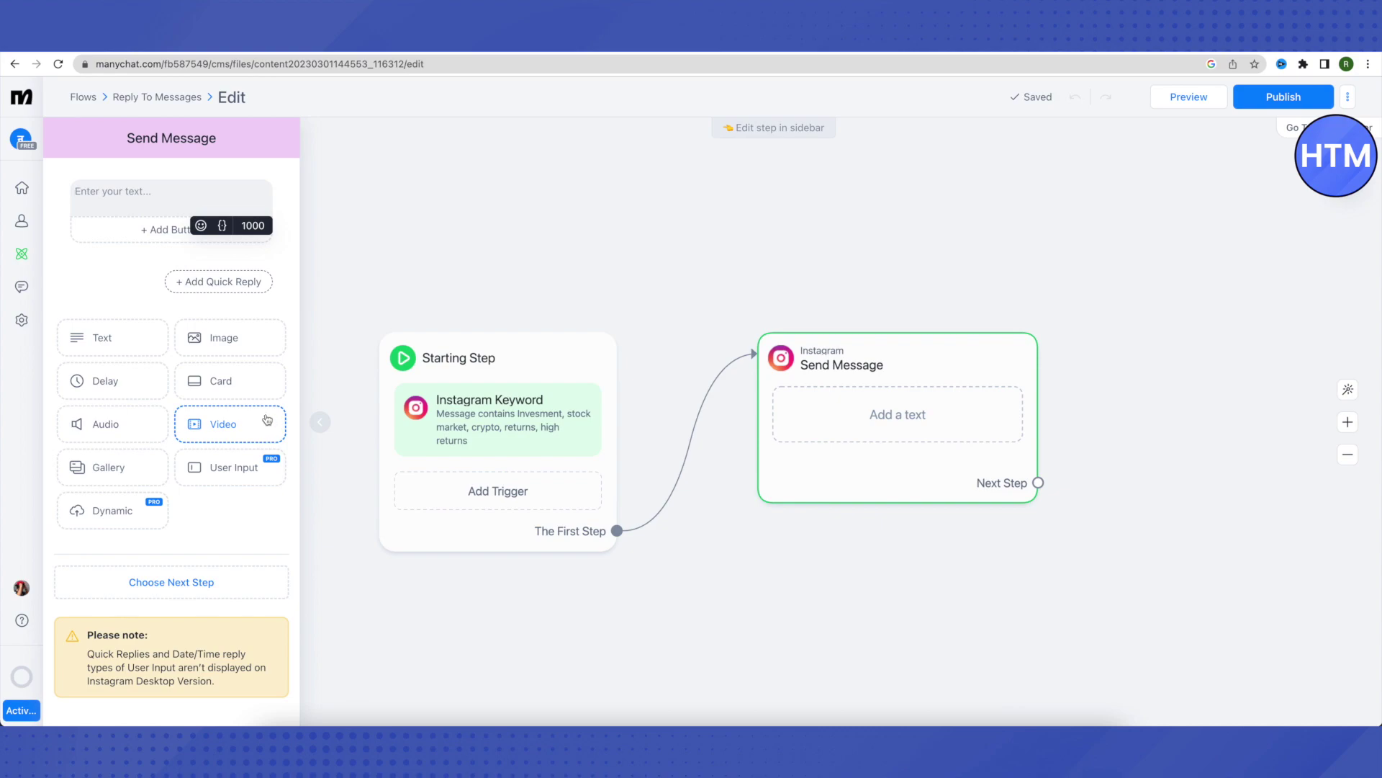
left_click(85, 188)
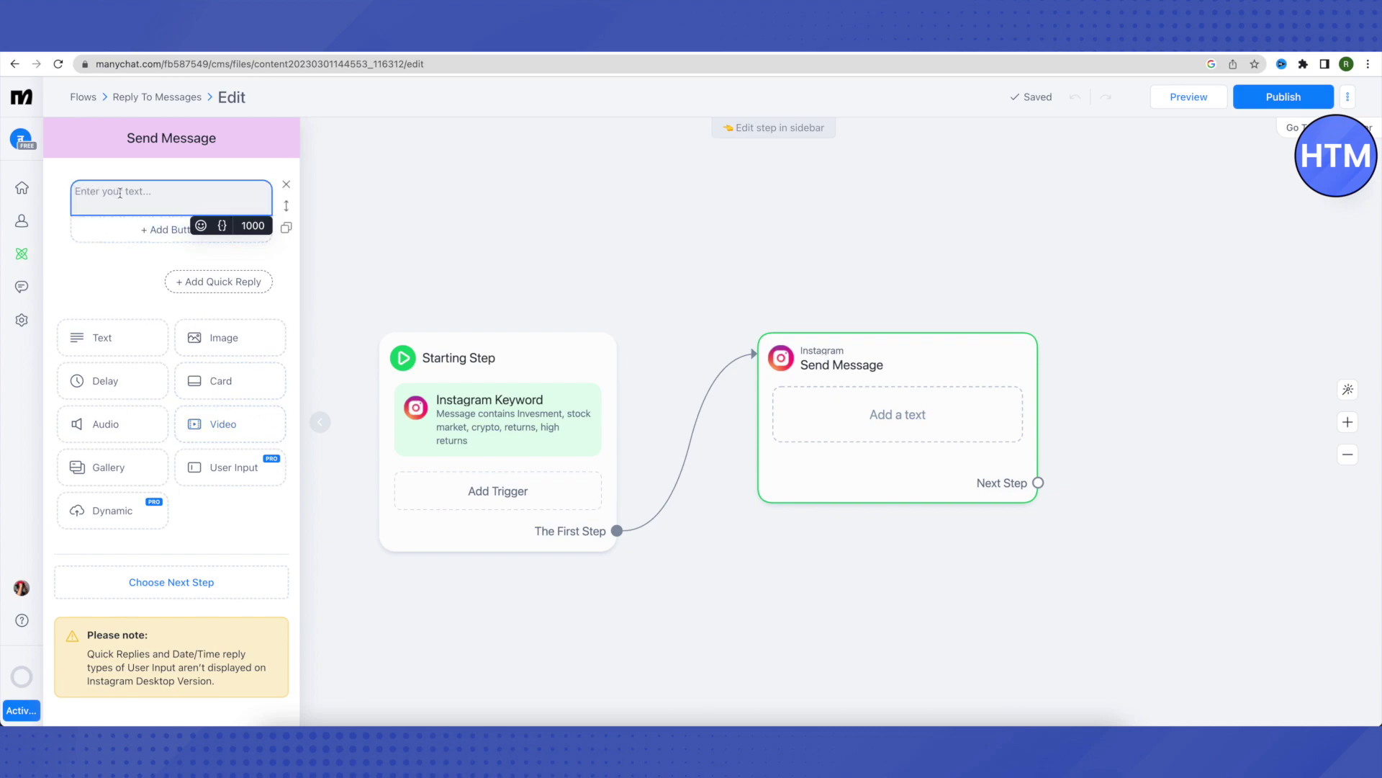
type("Hello")
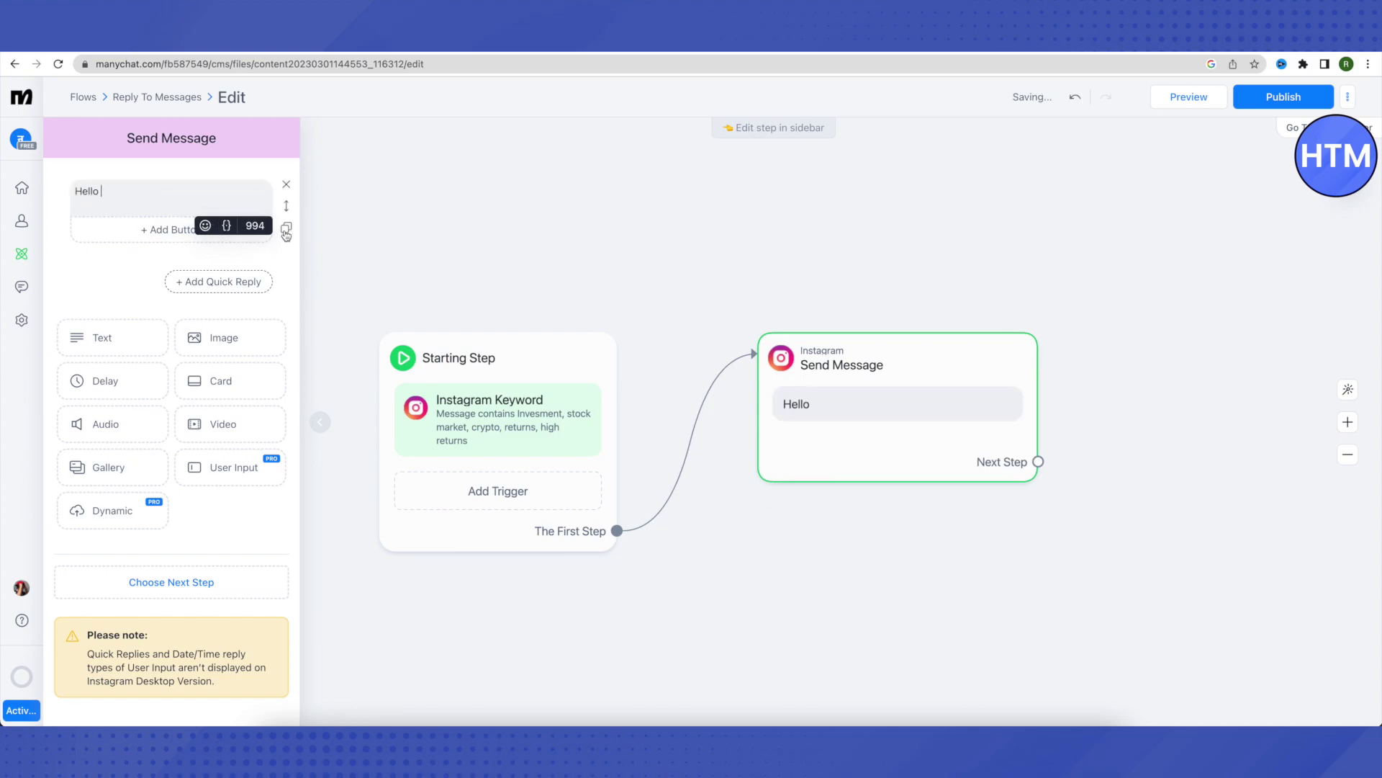
left_click(227, 228)
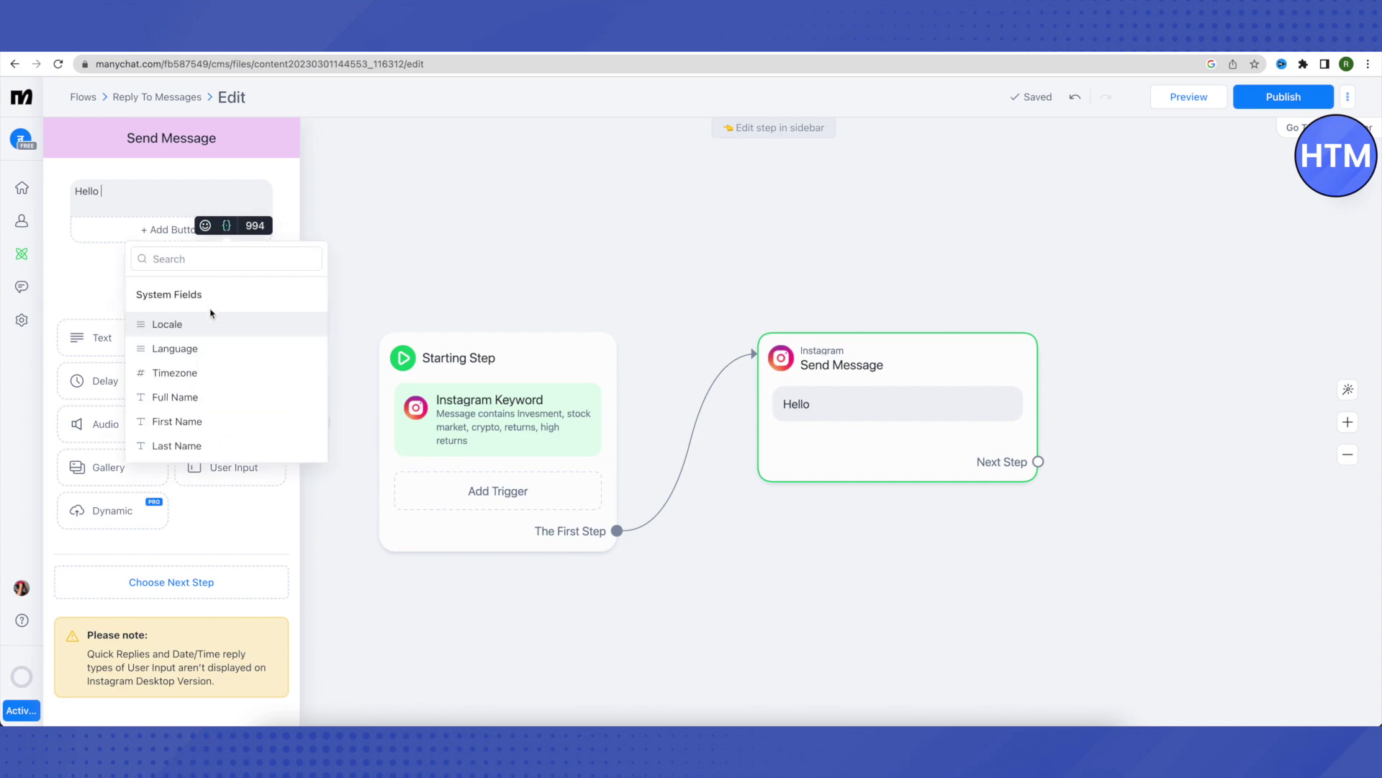
scroll(191, 381, "down", 1)
scroll(193, 389, "down", 1)
scroll(193, 389, "up", 1)
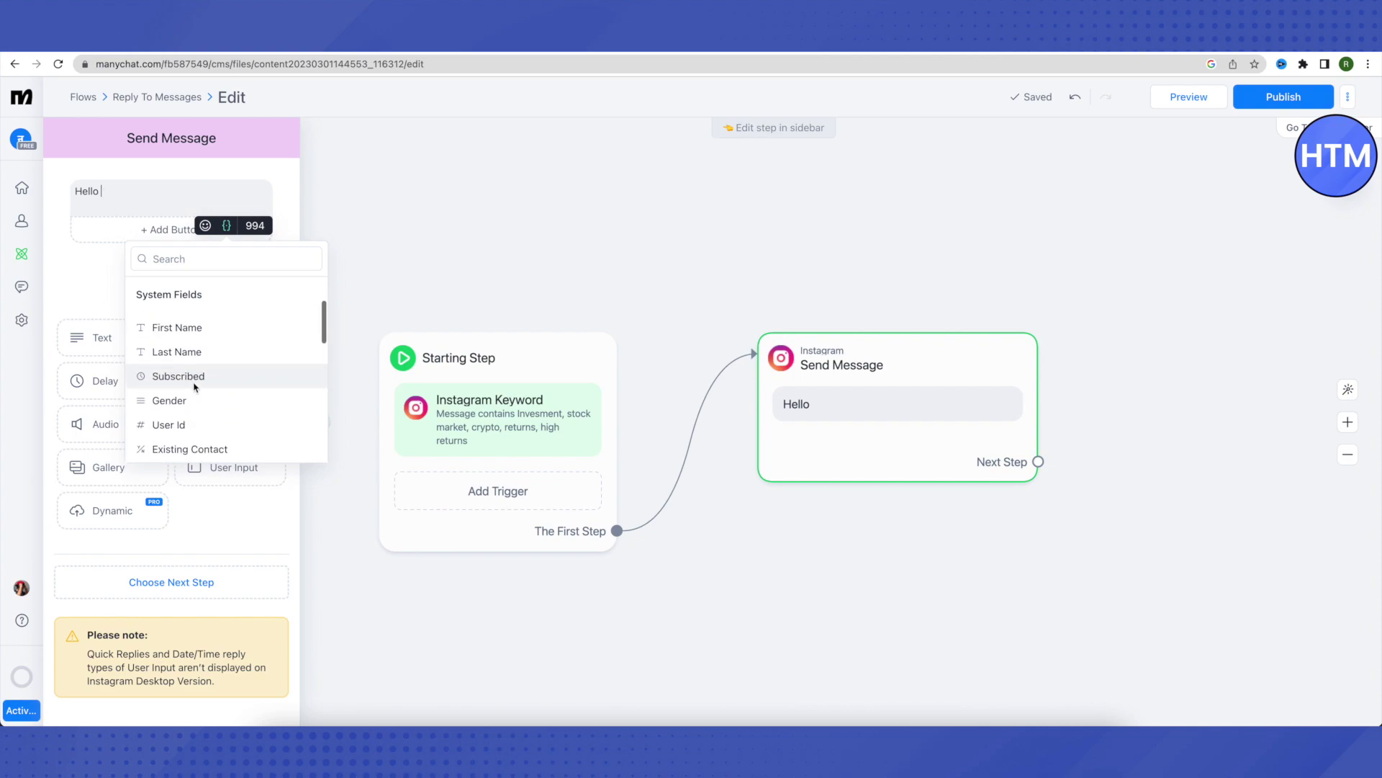
left_click(170, 331)
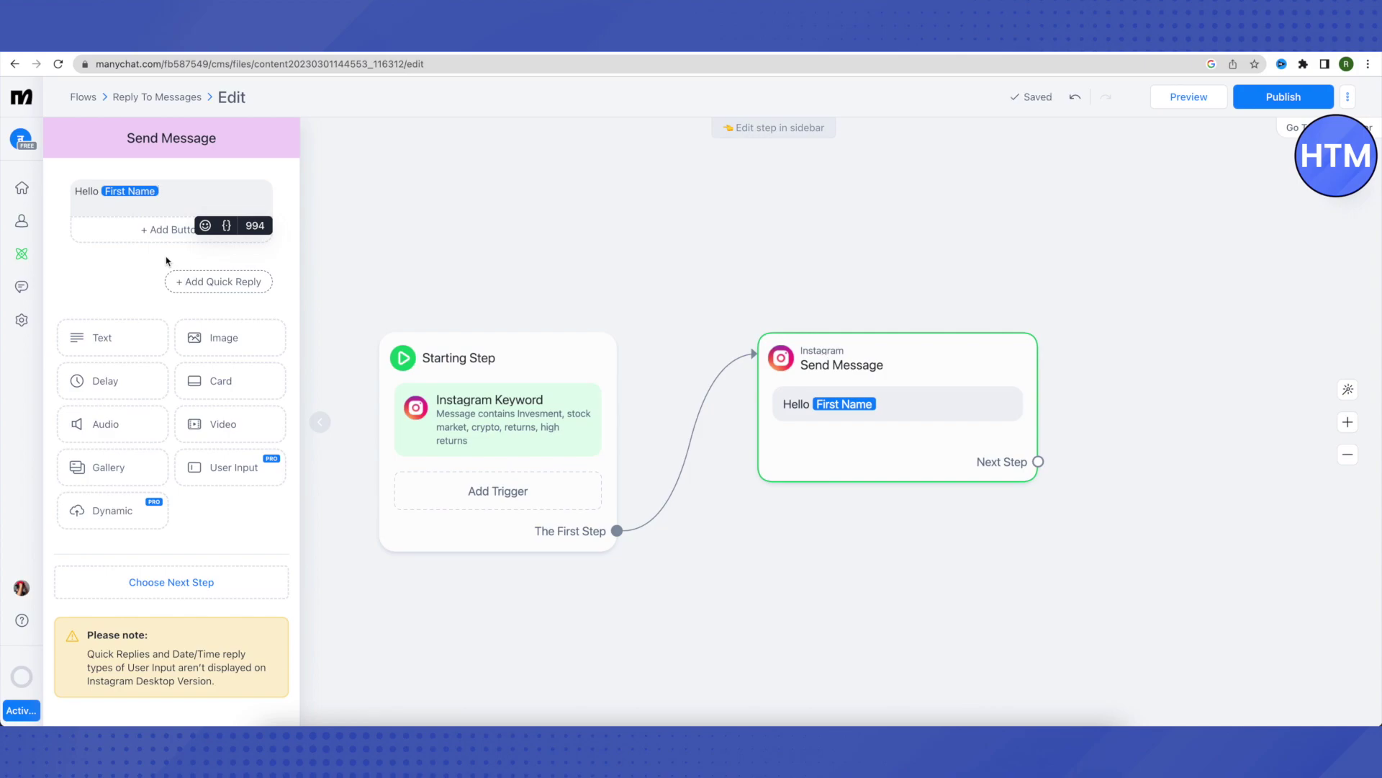
- End the greeting line with an exclamation mark and the frequently used smiling emoji
type("!")
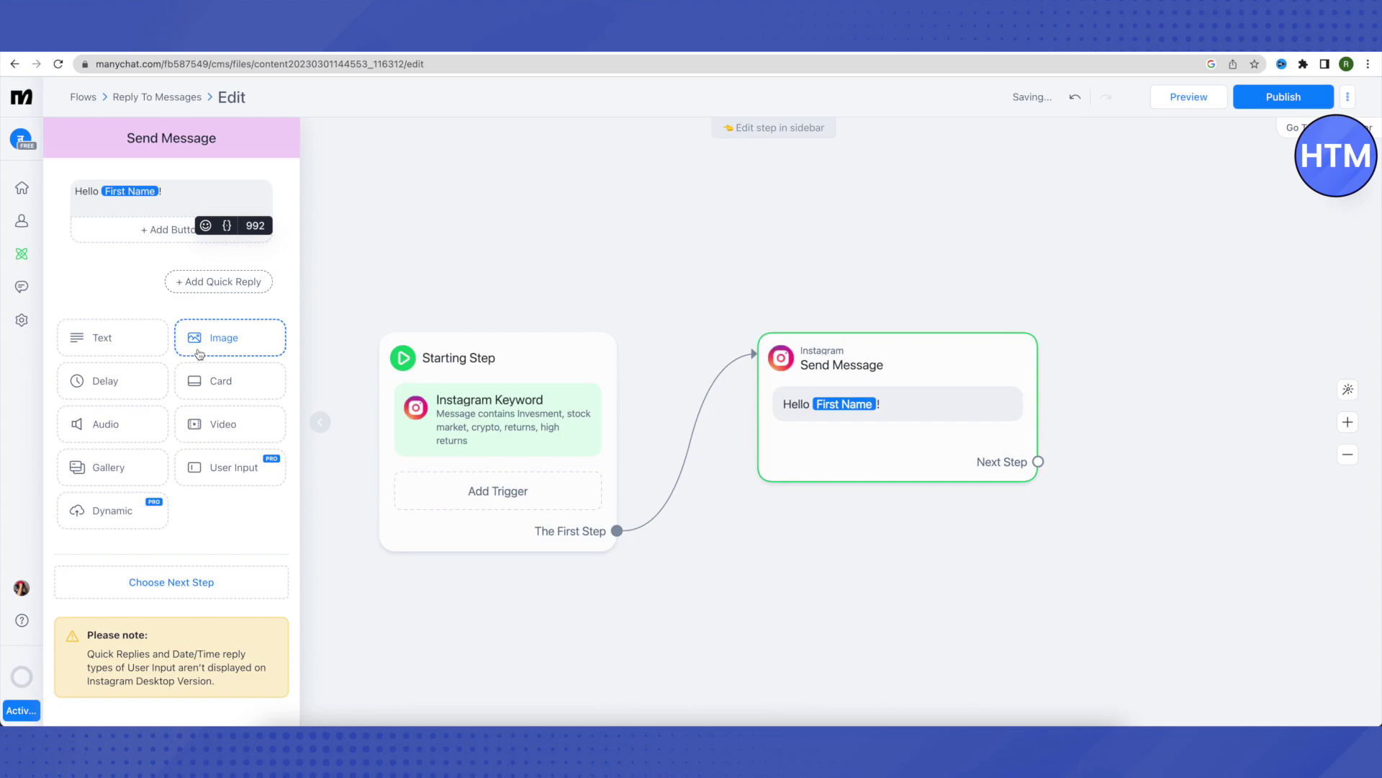
left_click(207, 227)
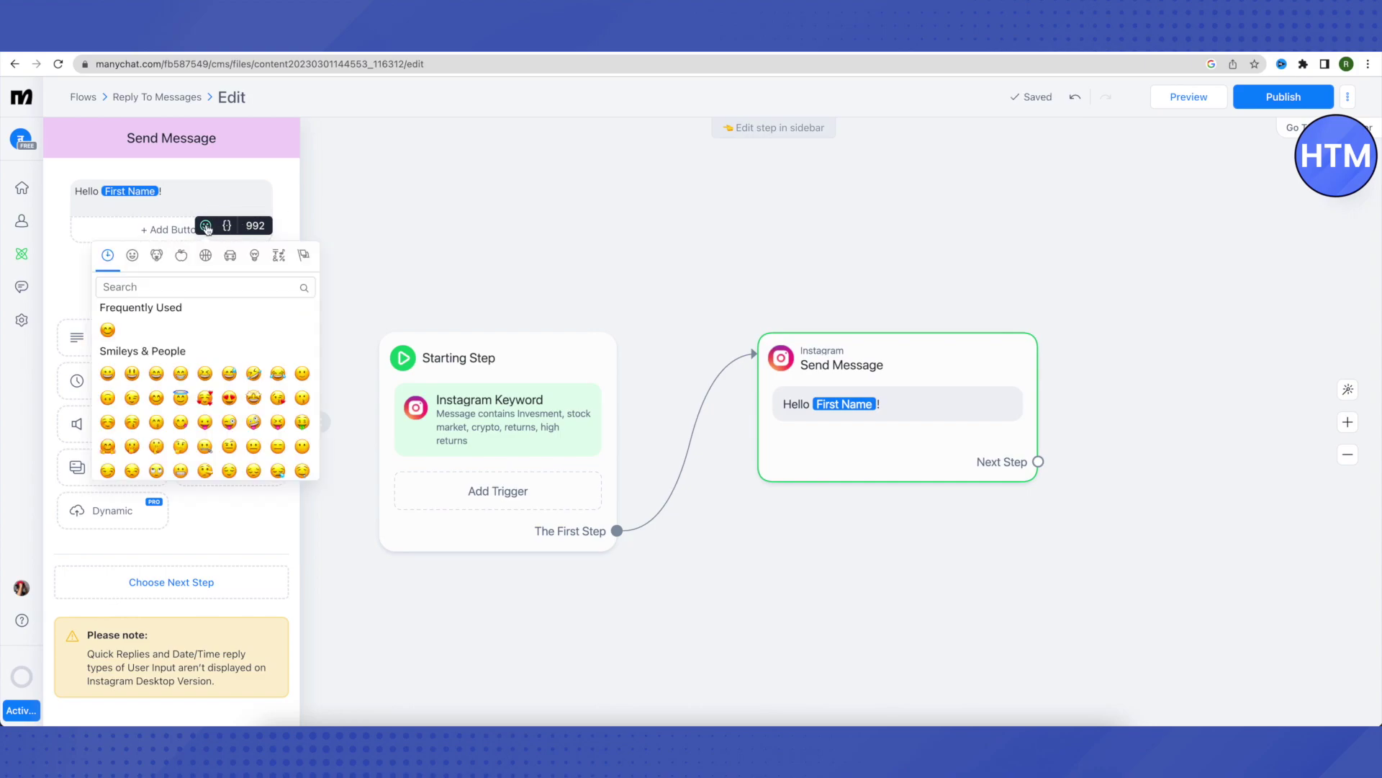
left_click(108, 330)
- Set "there" as the fallback for the First Name variable in the greeting
left_click(138, 195)
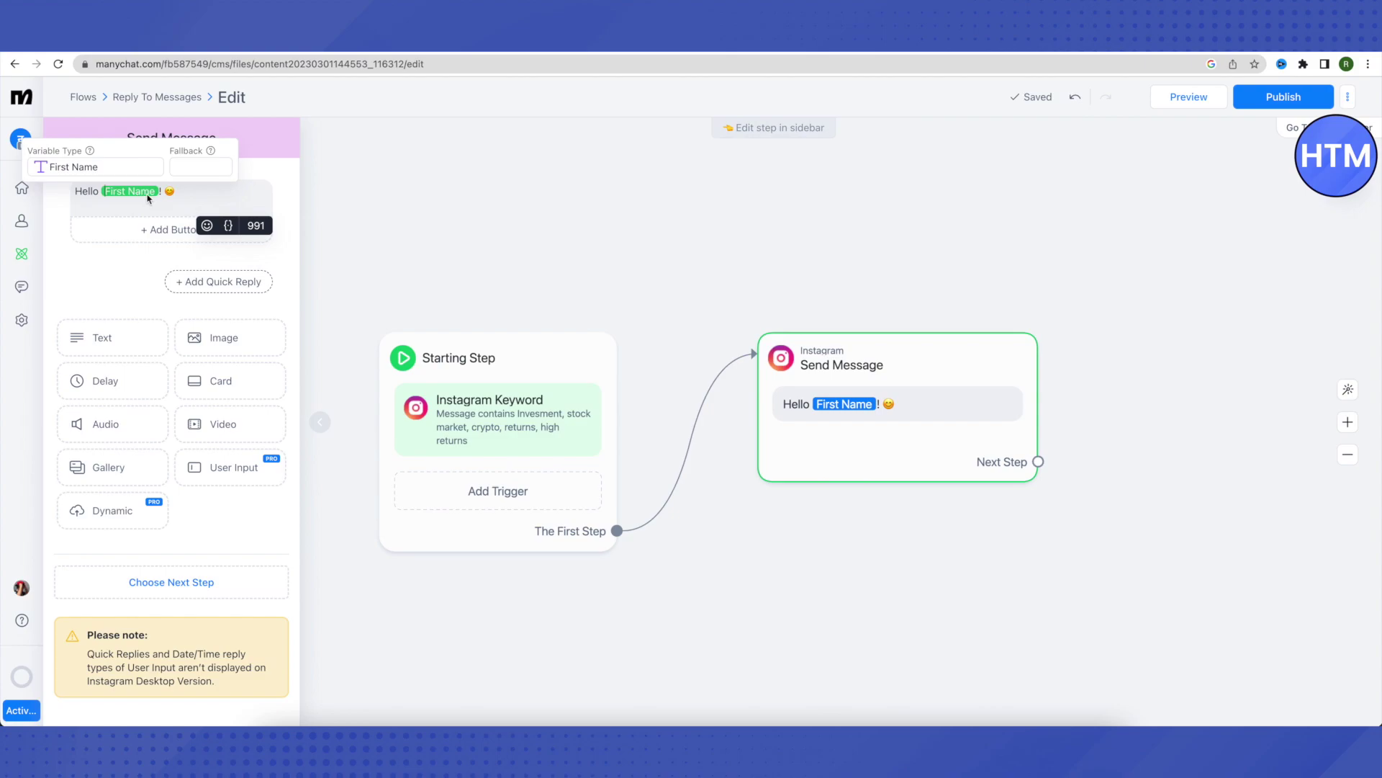
left_click(194, 165)
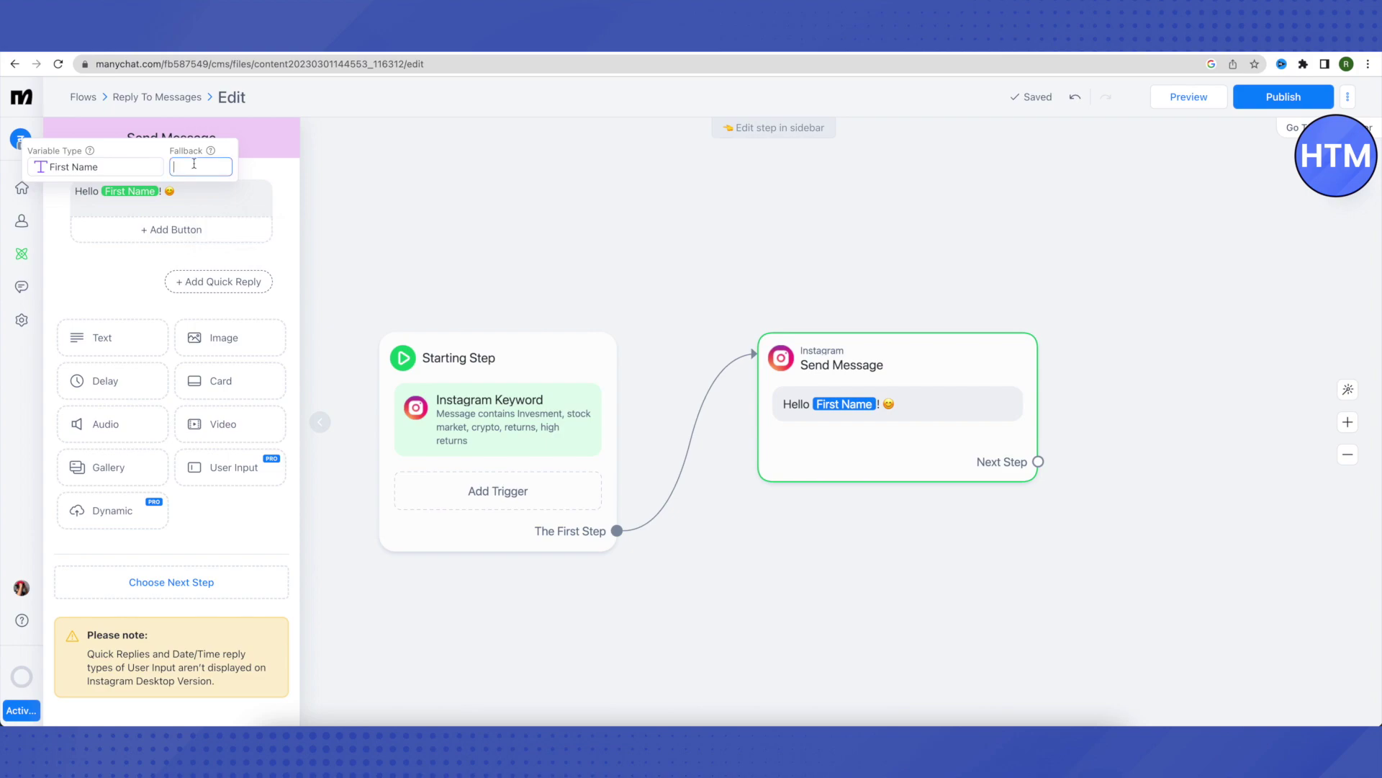
type("there")
- Add "Good to see you here, we are here to help you with all your finance related problems." on a new line below the greeting
left_click(200, 185)
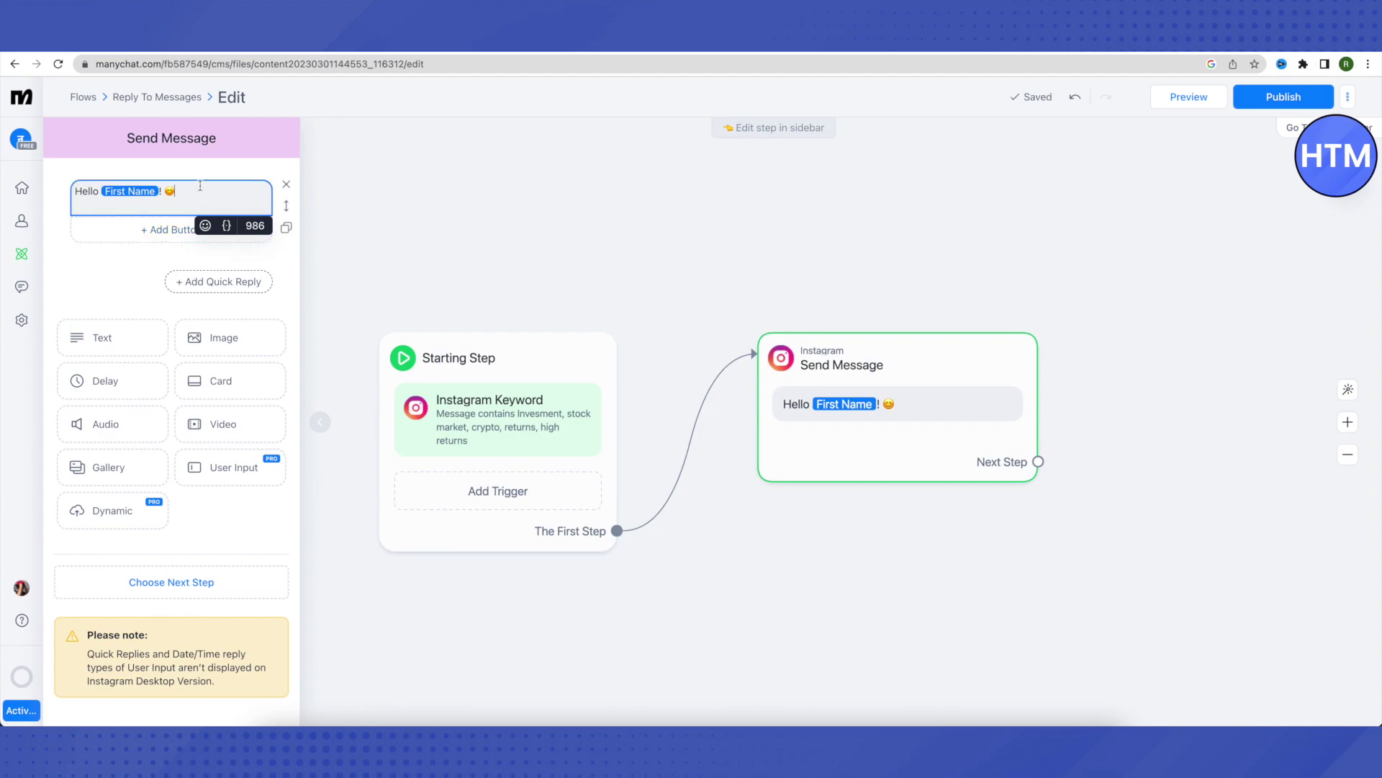
type("Good to see you here, we are here to help you with all your finance related problems.")
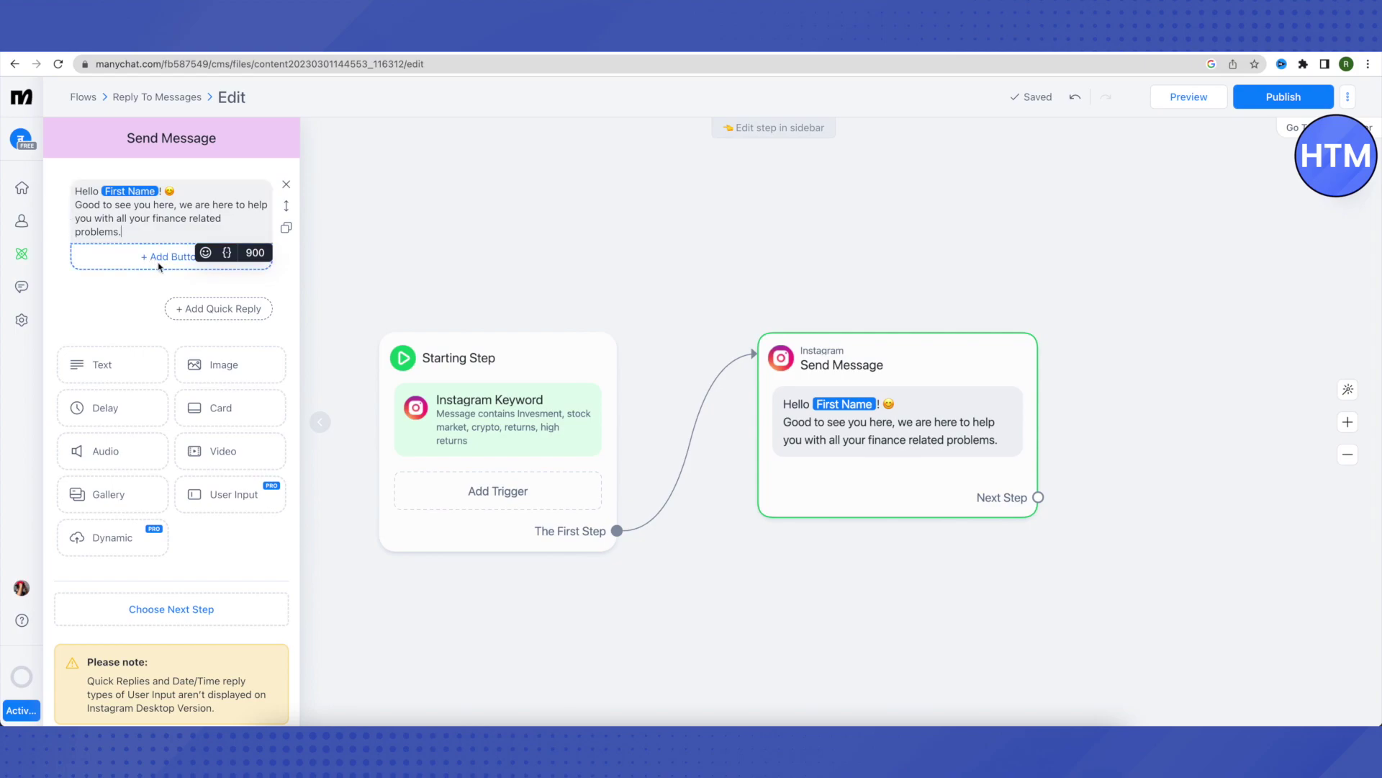
key("Return")
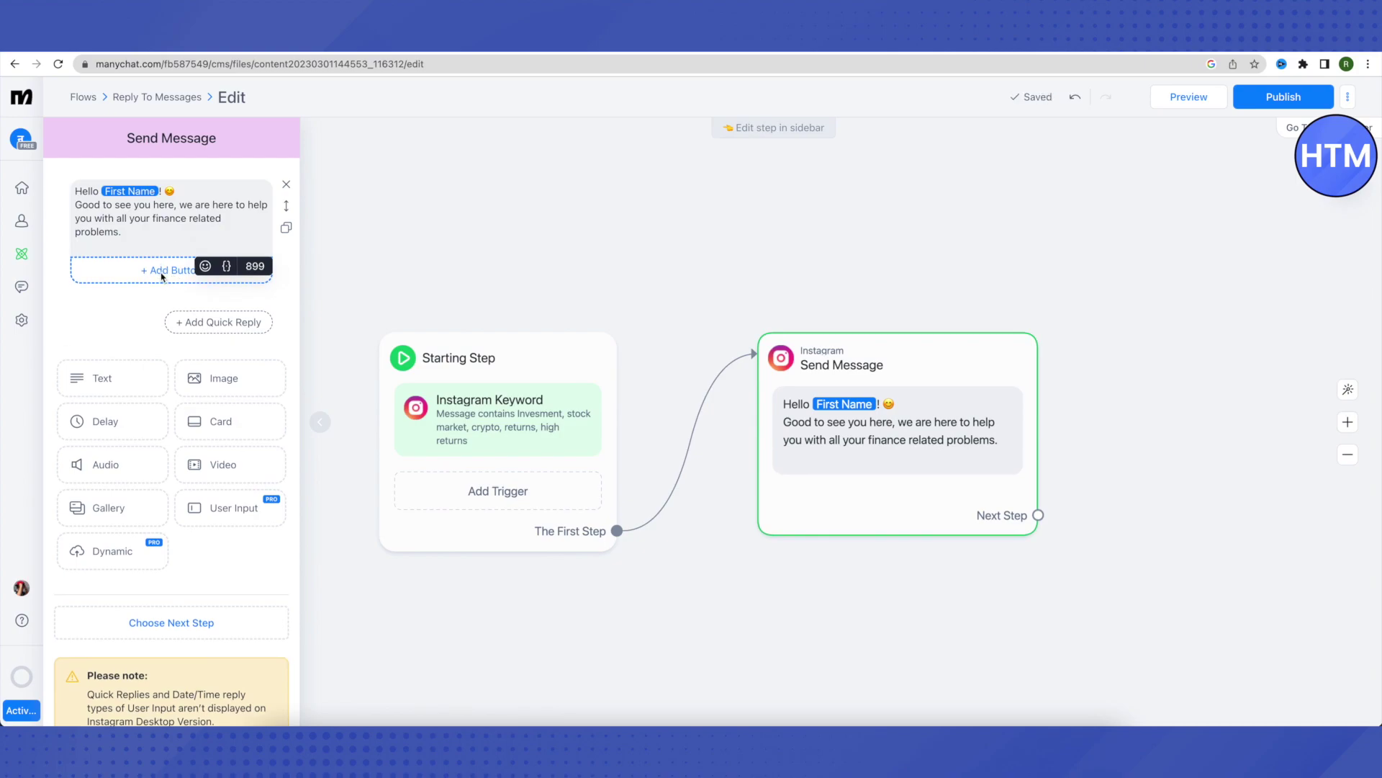
- Add a button titled "For High Returns" to the greeting message, with Open website as its action
left_click(163, 276)
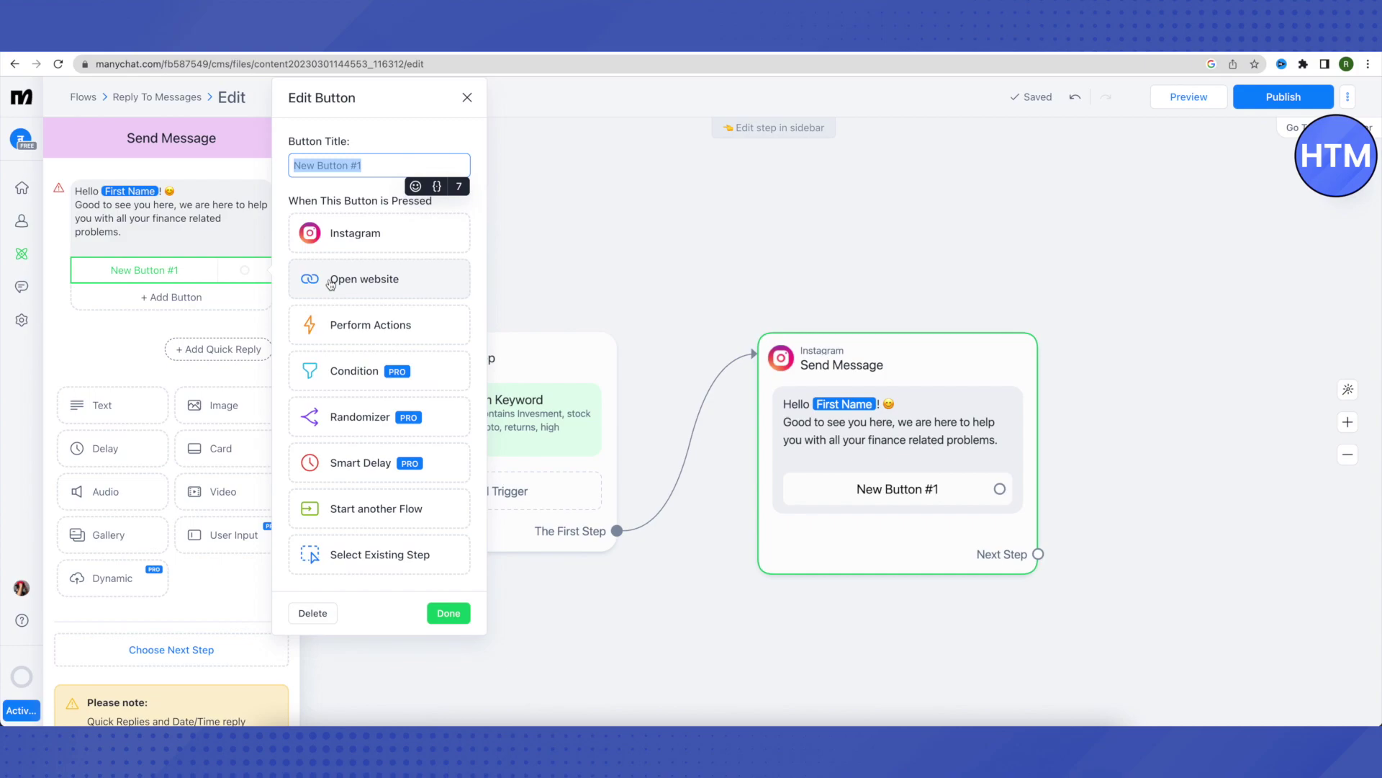
left_click(370, 288)
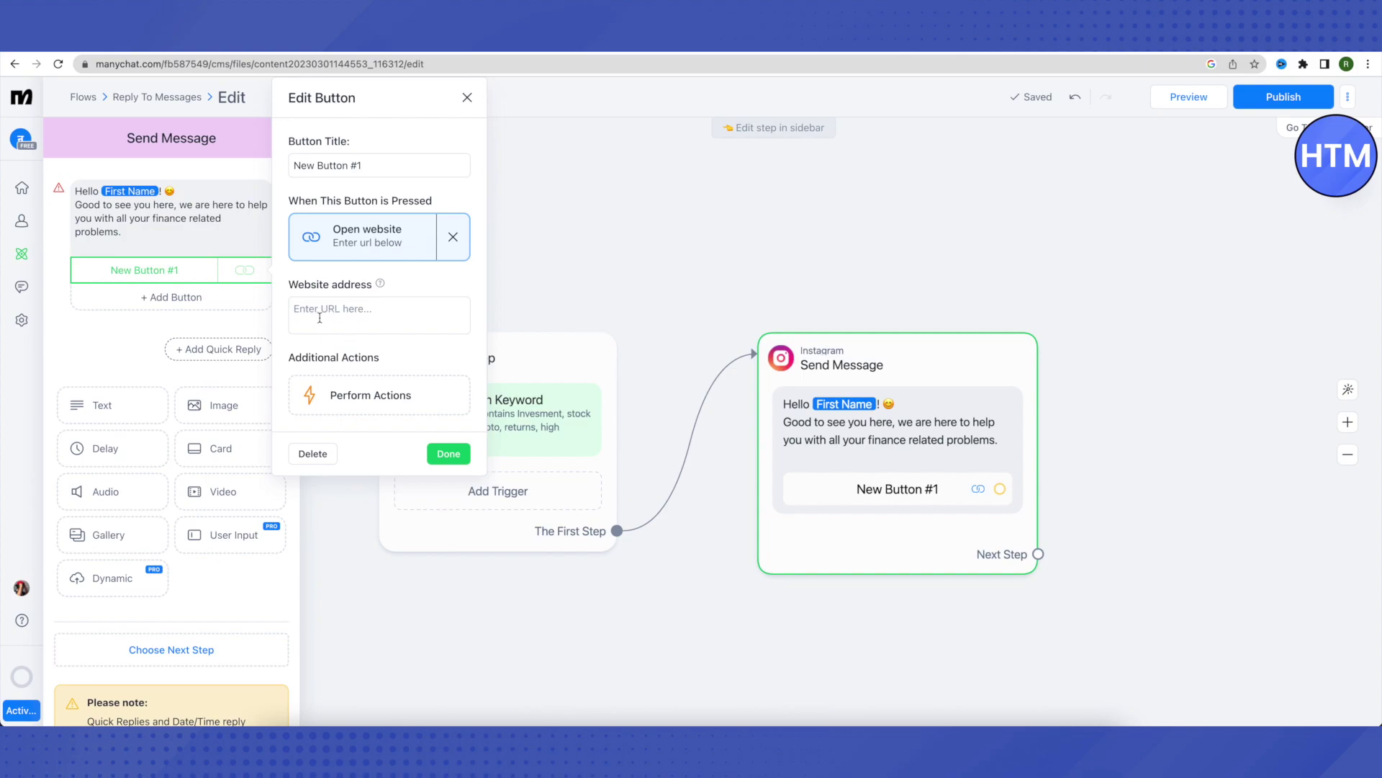
left_click(449, 454)
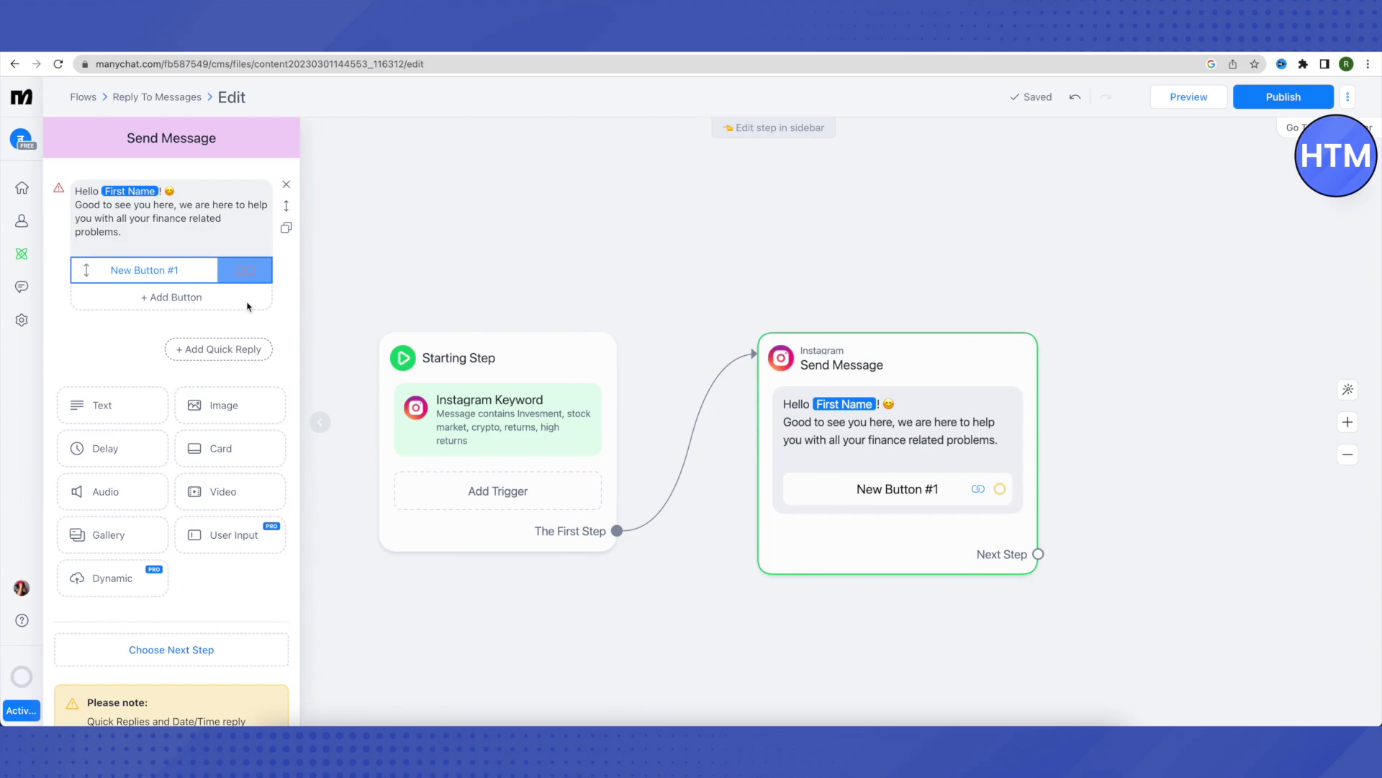
left_click(151, 274)
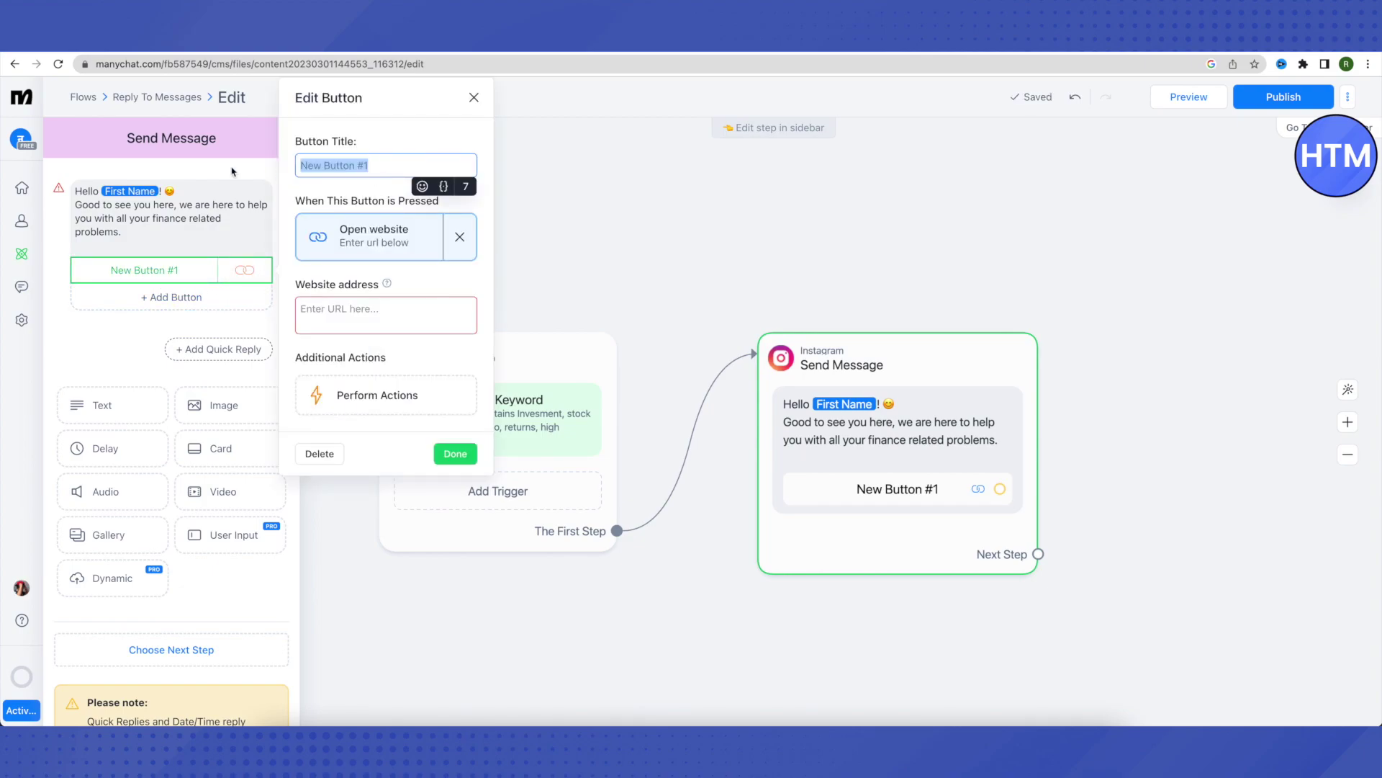
type("For High ")
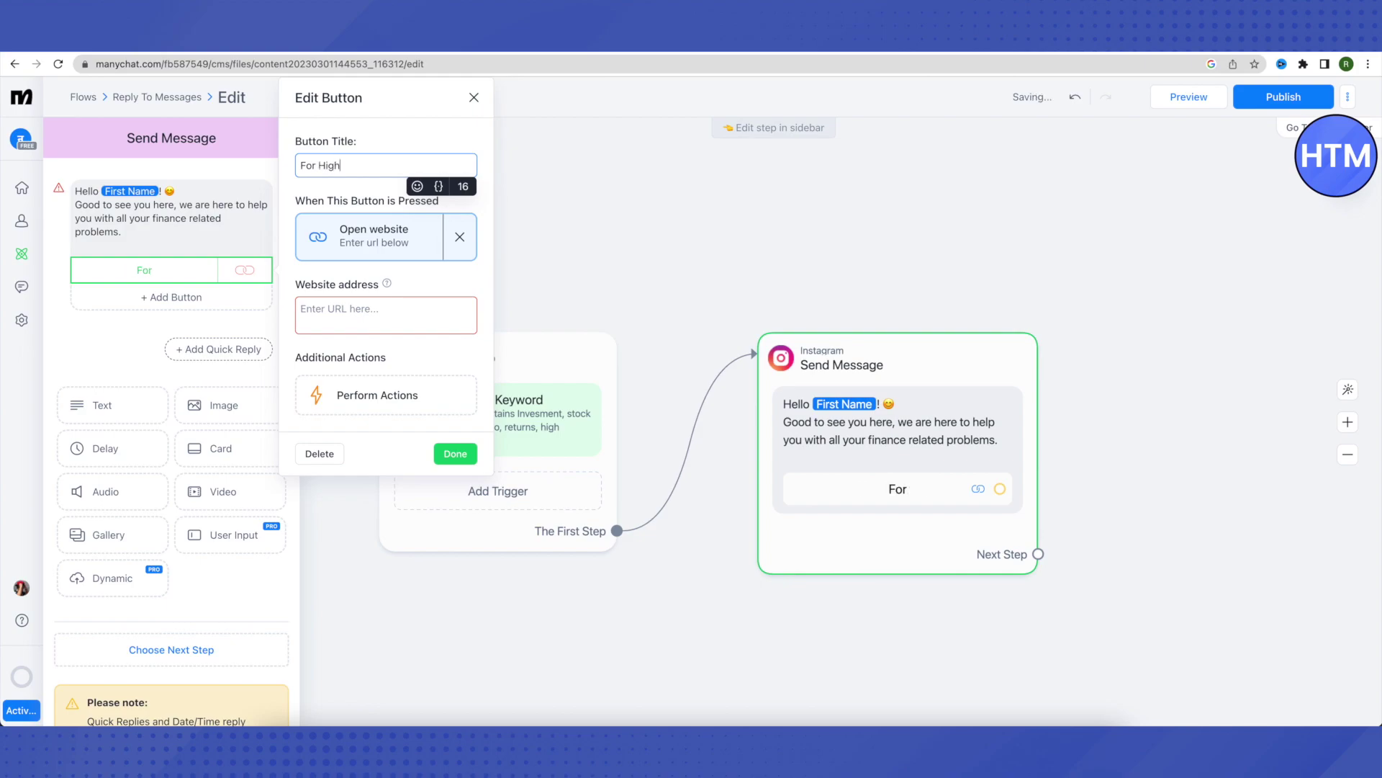
type("Returns")
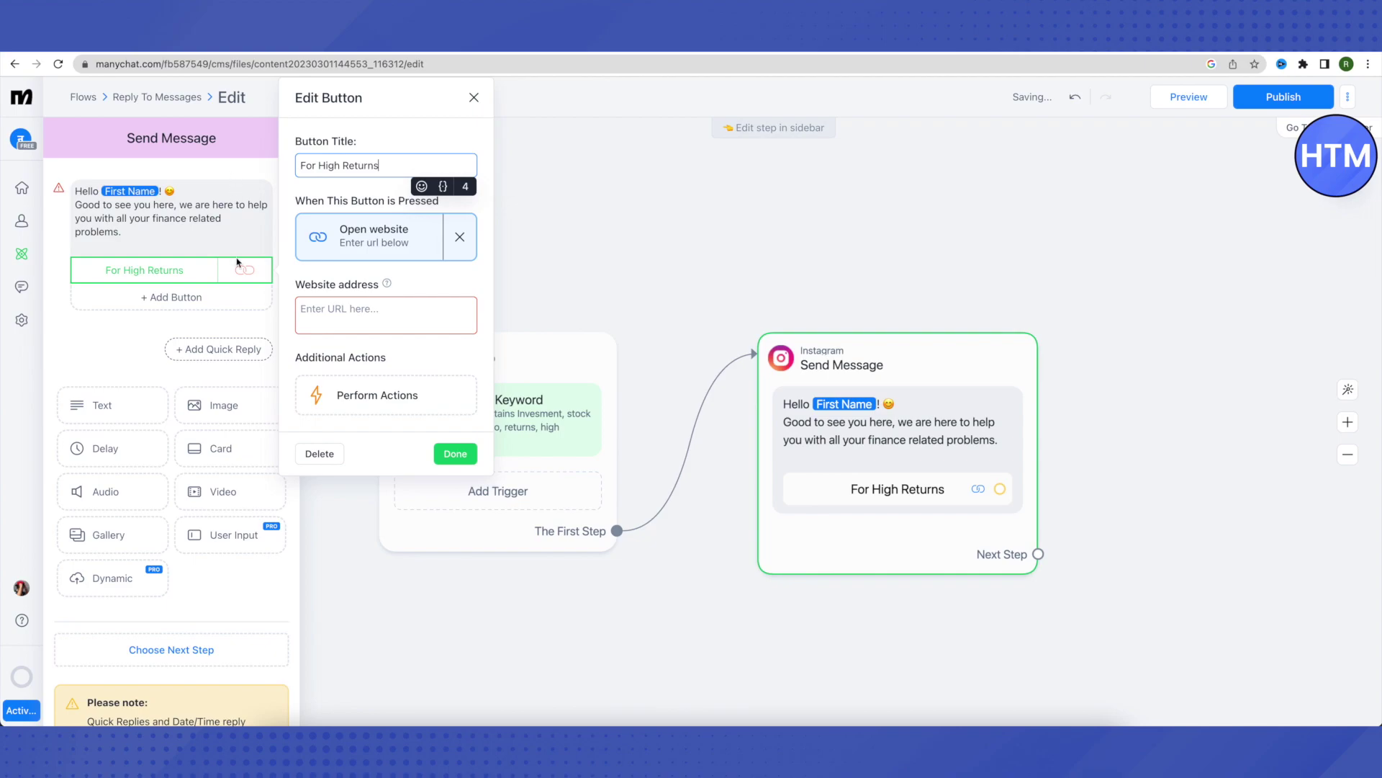
left_click(455, 454)
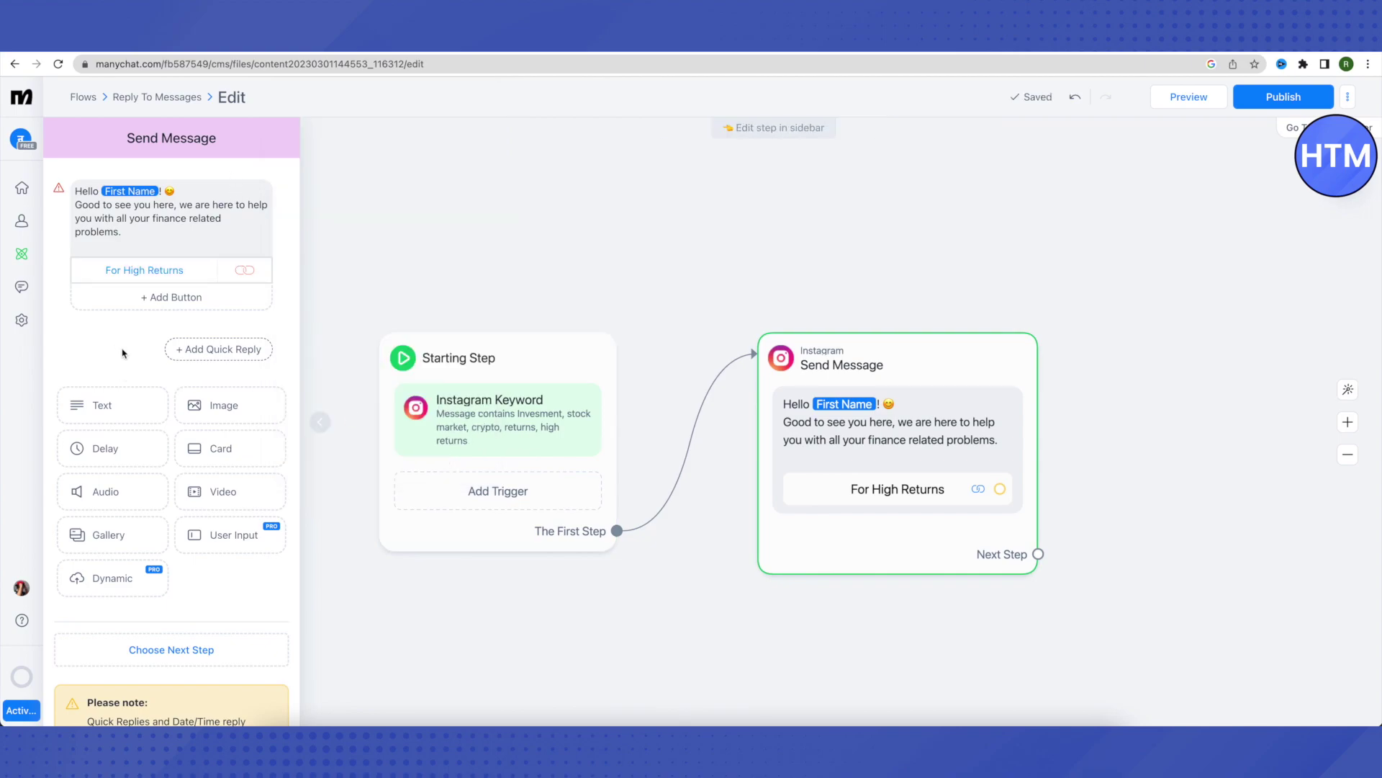
- Add a second button titled "Stock Market" to the greeting message, with Open website as its action
left_click(171, 296)
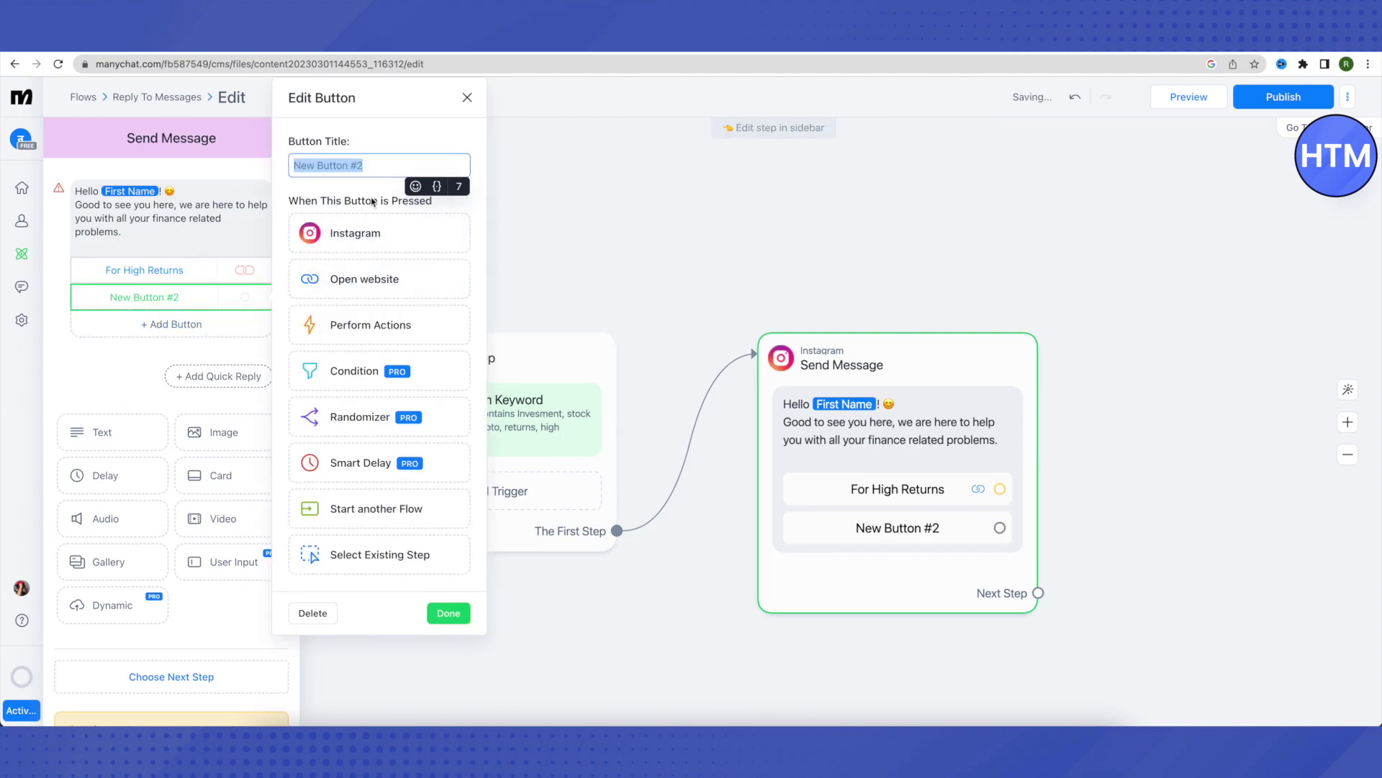
left_click(353, 277)
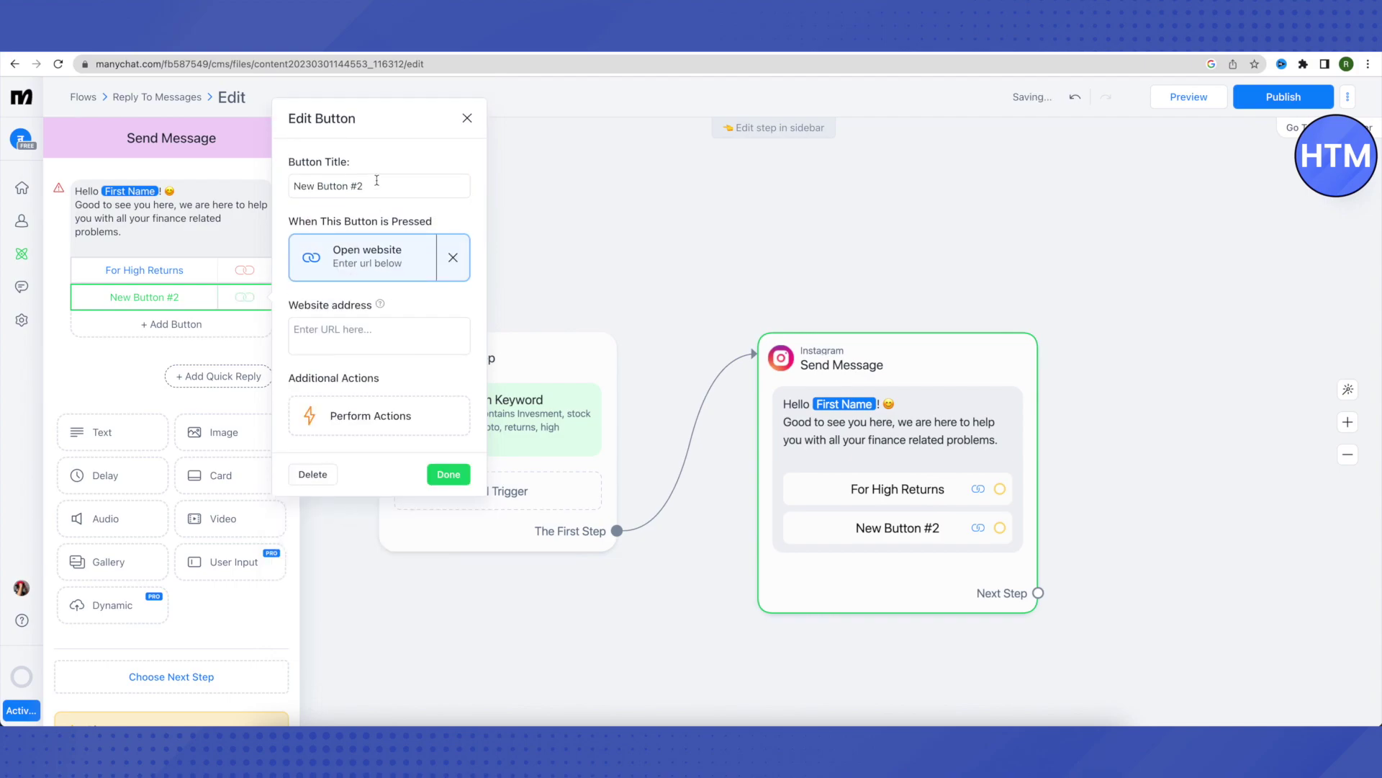
left_click_drag(364, 186, 283, 199)
type("Sto")
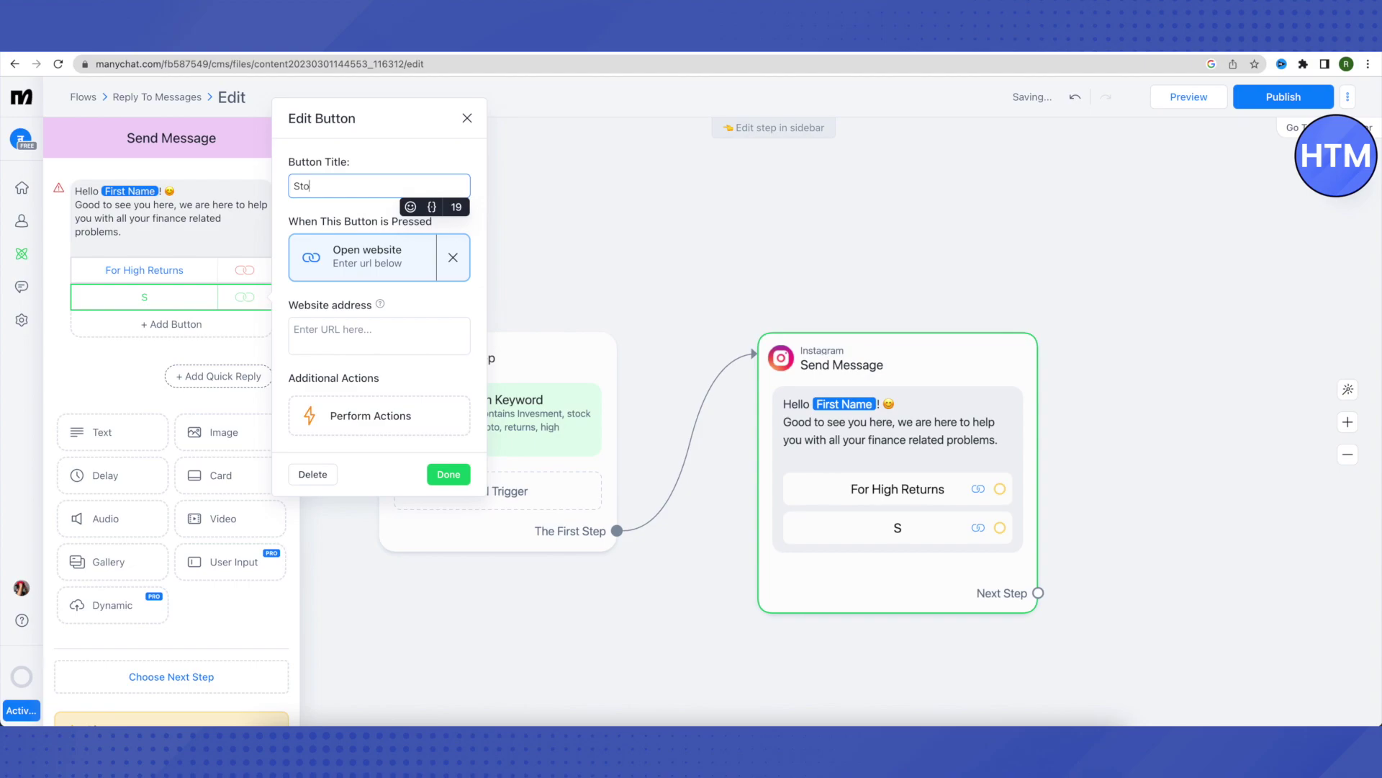
type("ck Market")
left_click(147, 331)
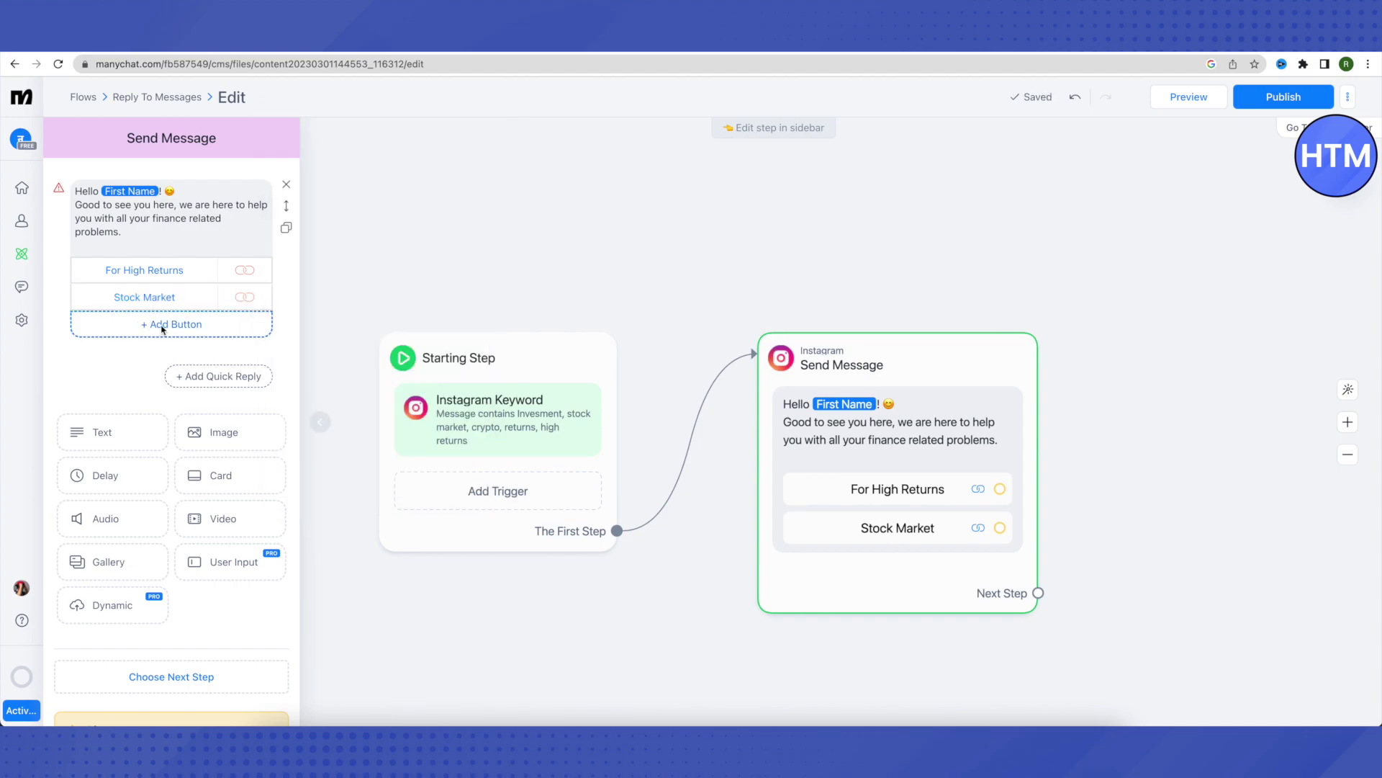
- Add a third button titled "Crypto Help" to the greeting message, with Open website as its action
left_click(164, 325)
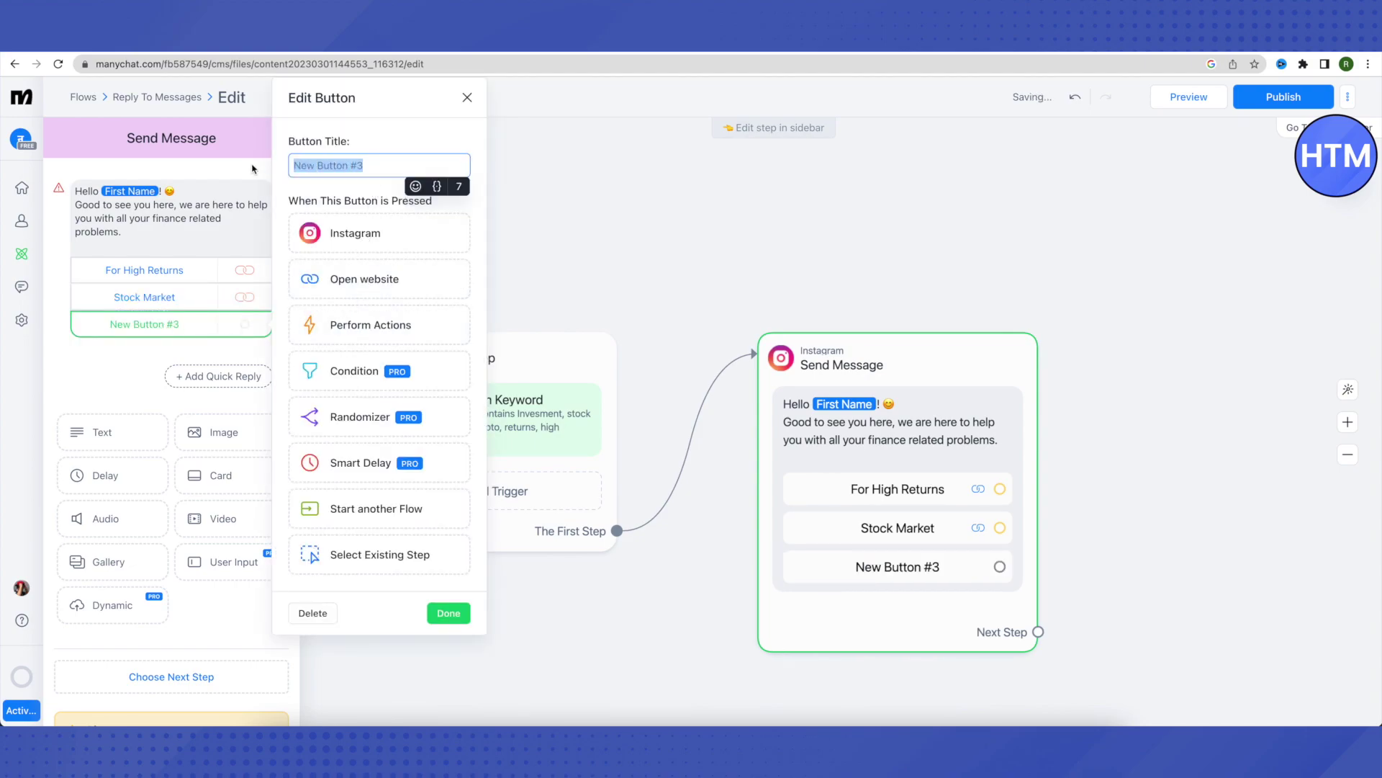
type("Crypto Help")
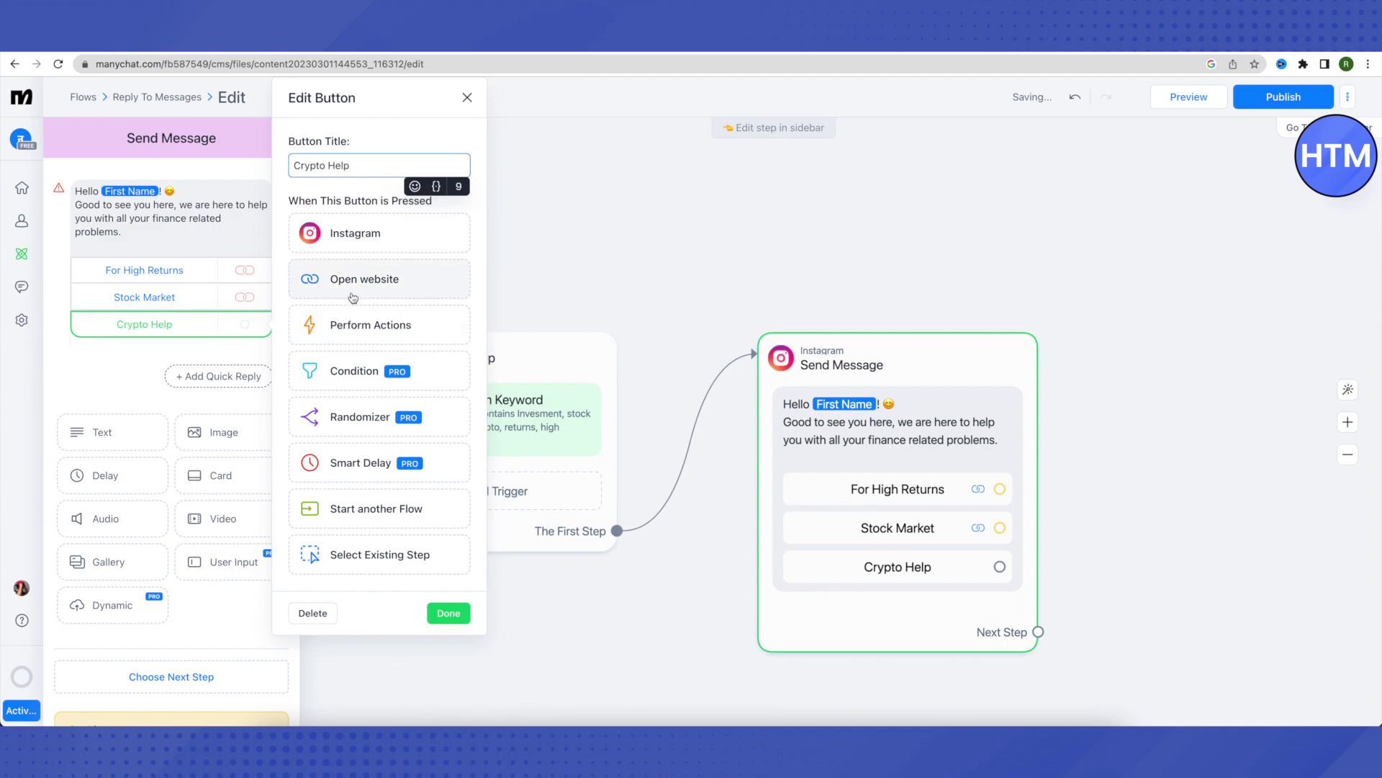
left_click(352, 291)
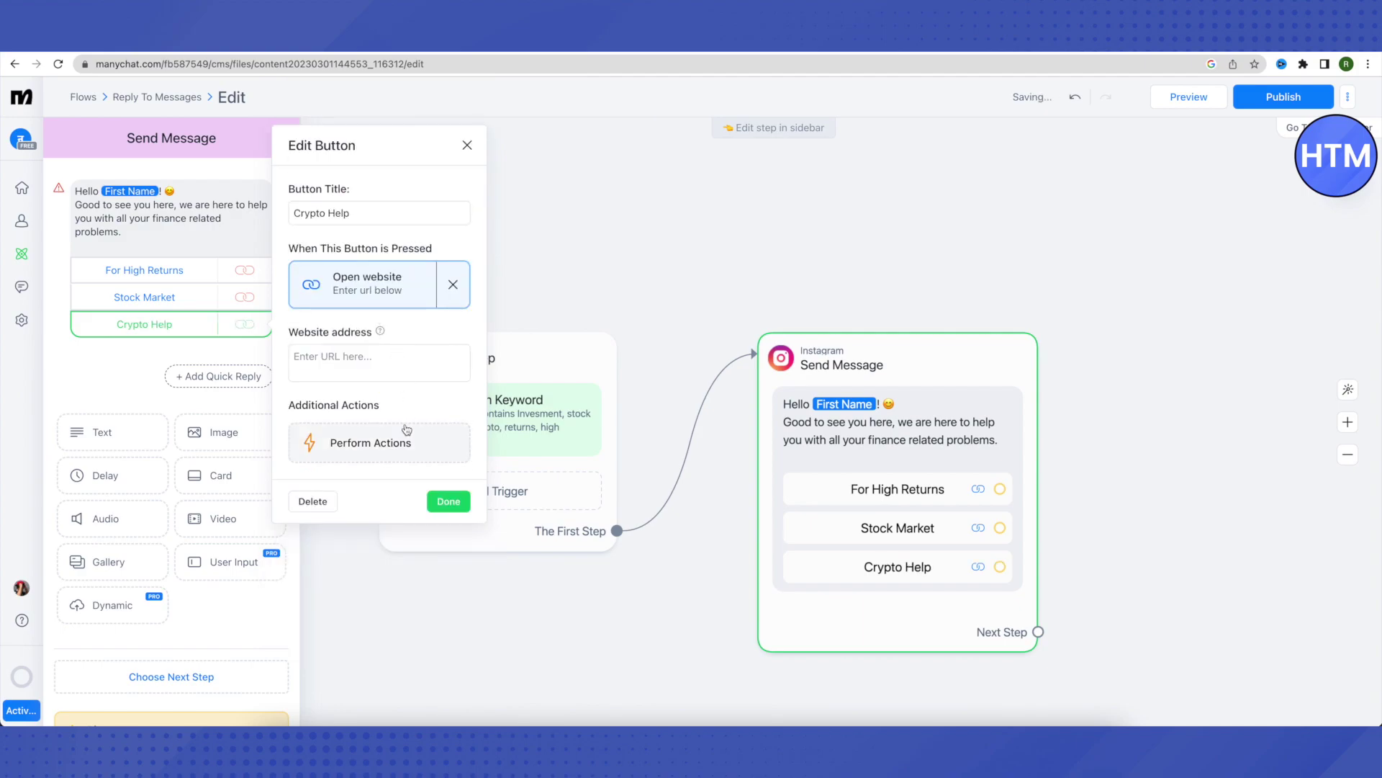
left_click(448, 501)
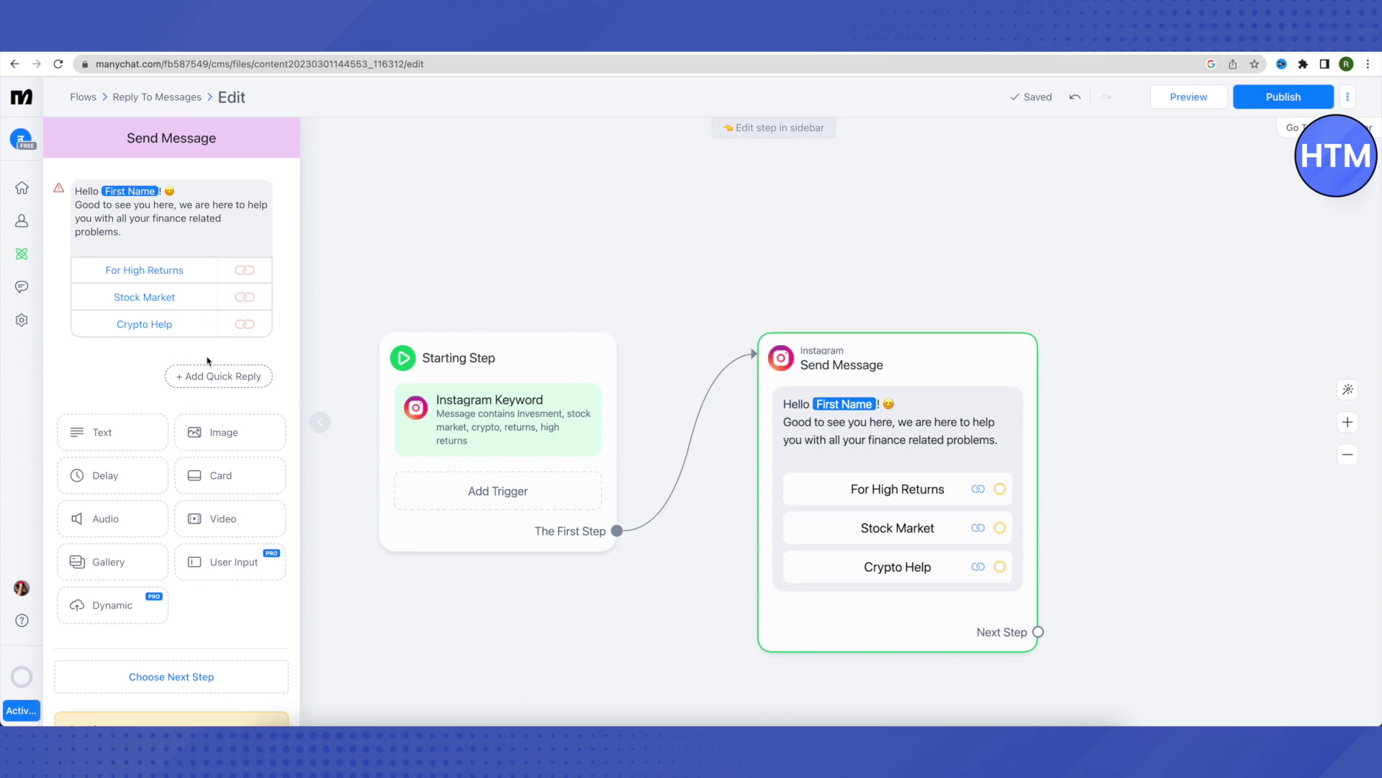
- Add a 3-second delay after the greeting, followed by the text "Click "Help" for further assistance"
left_click(105, 475)
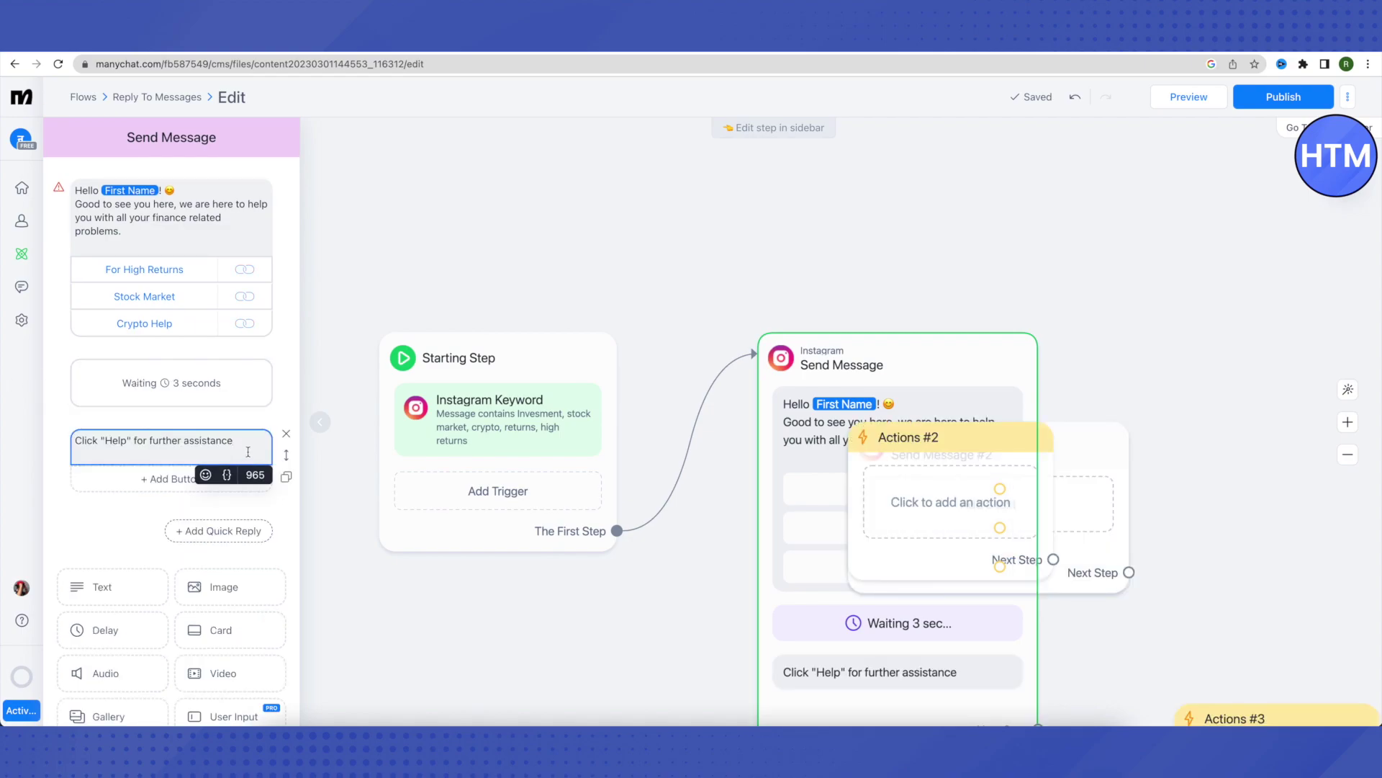
left_click(125, 527)
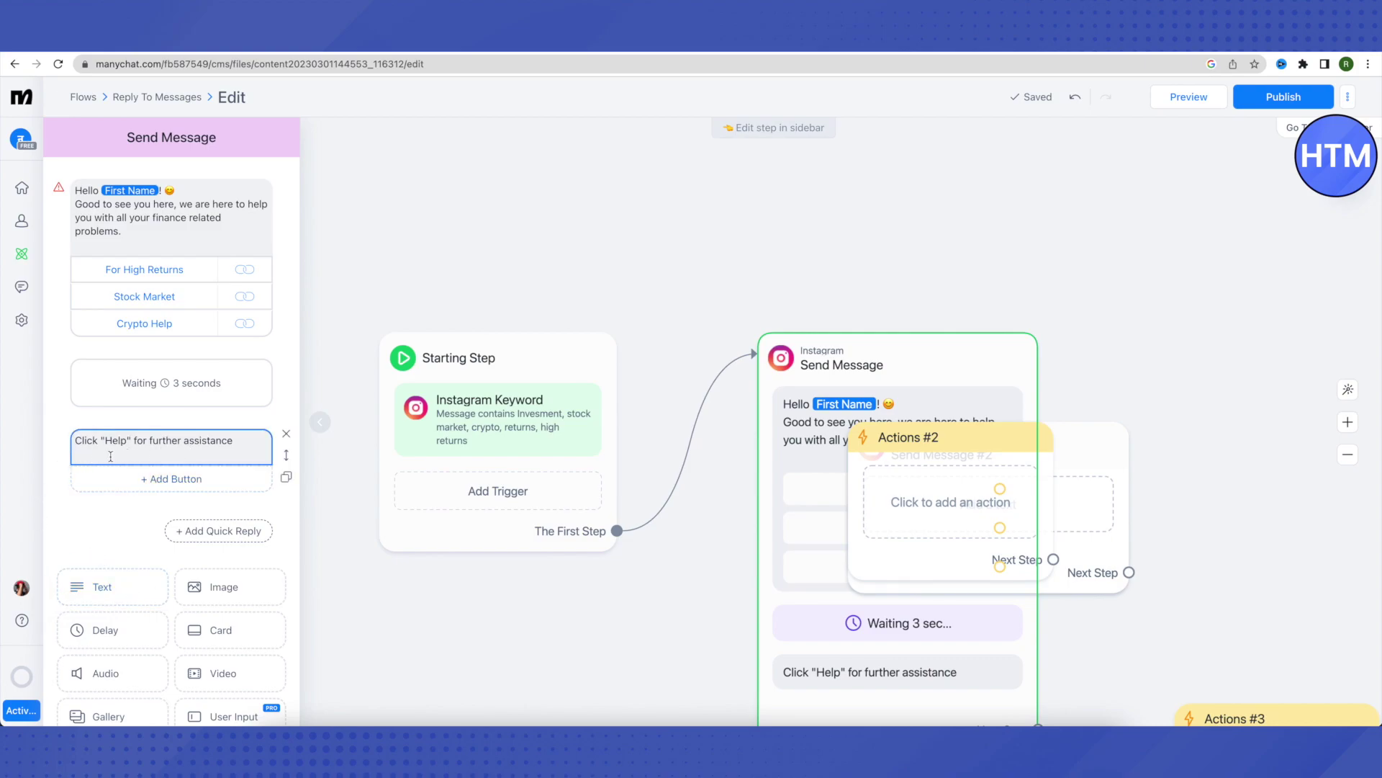
- Add a button with Perform Actions to the further assistance text and open its action step
left_click(173, 479)
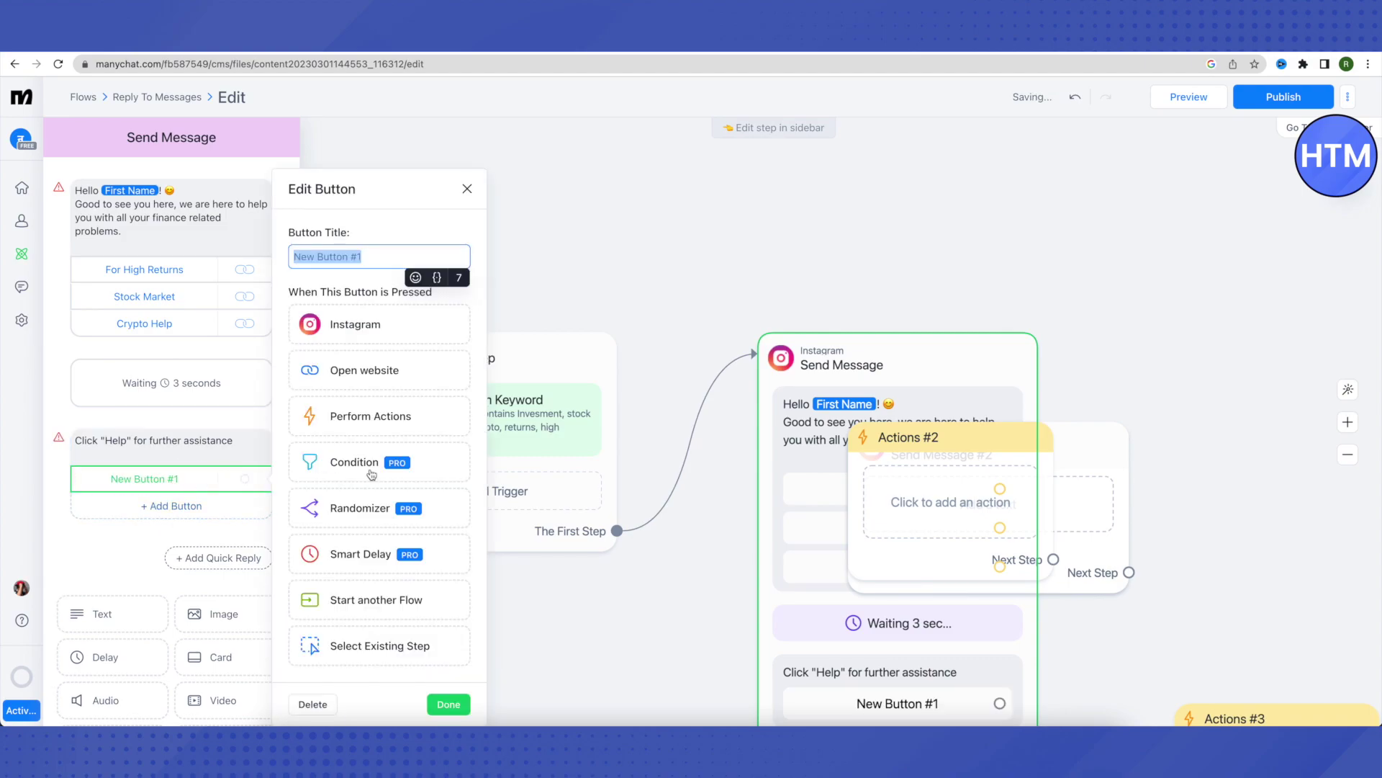
left_click(358, 421)
left_click(358, 422)
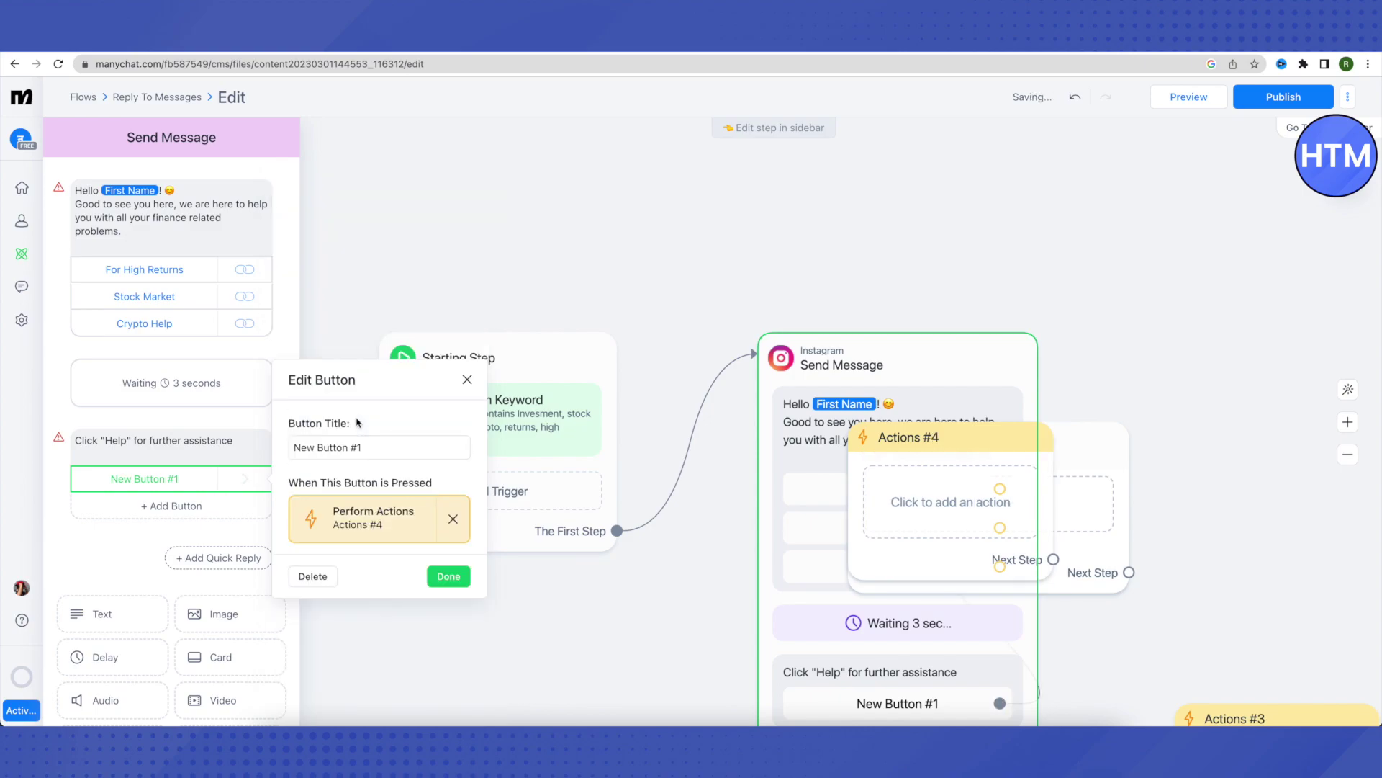
left_click(355, 522)
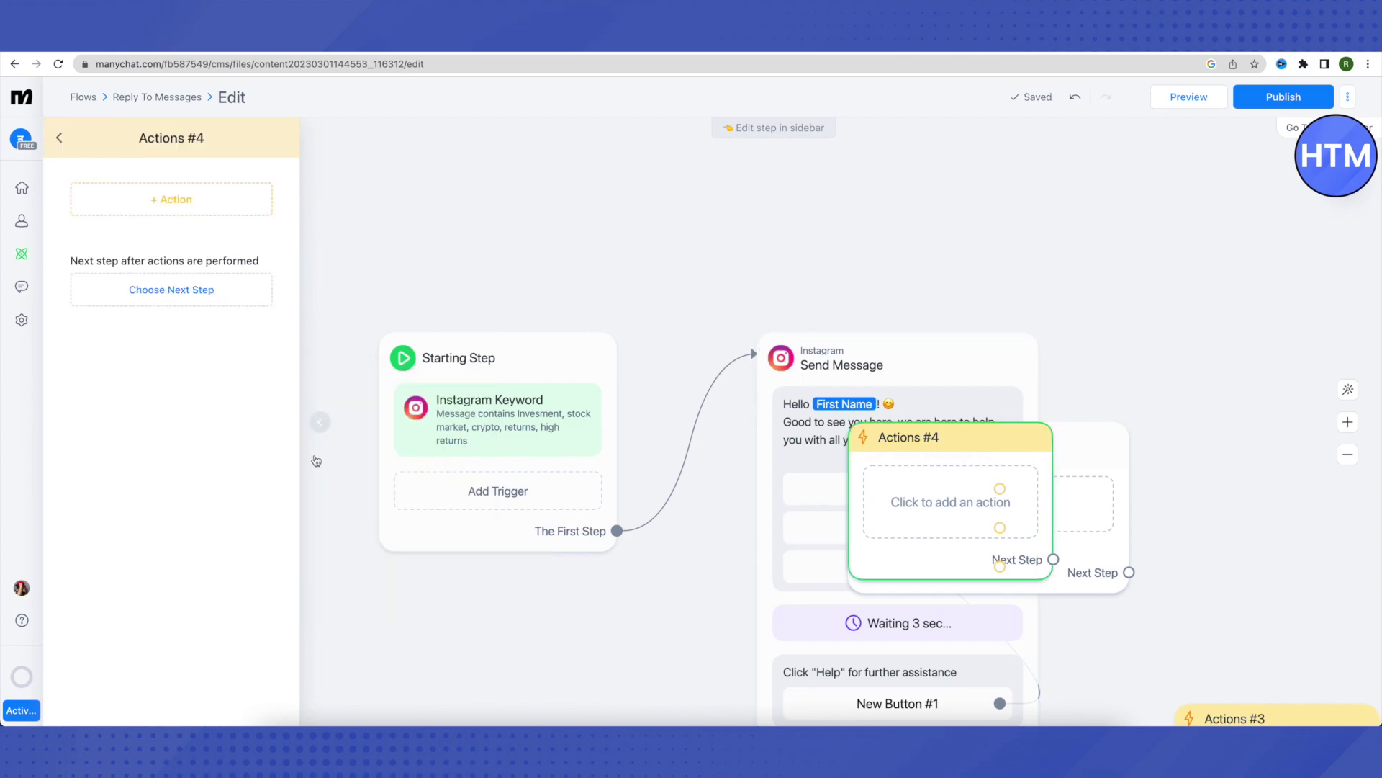
- Add the Mark conversation as Open action to the new action step and return to the message
left_click(152, 208)
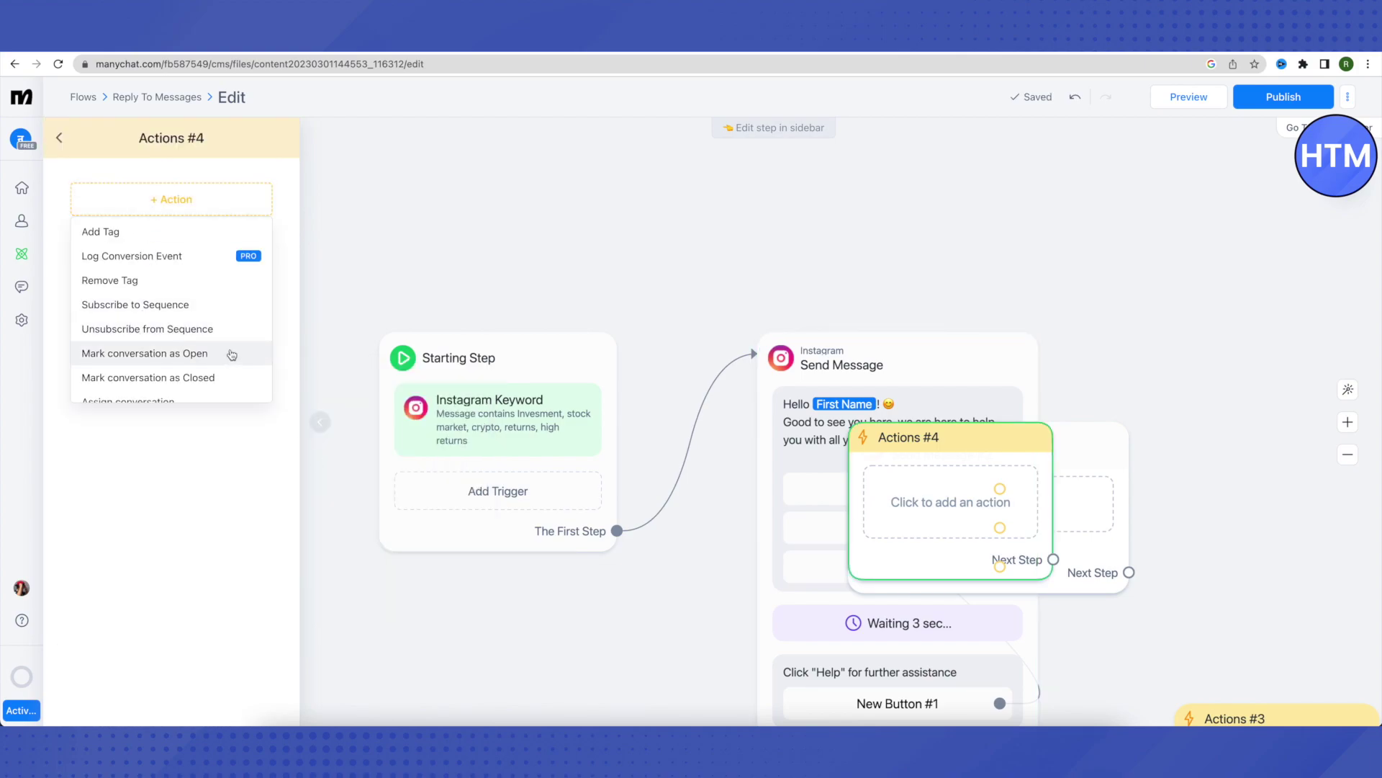
scroll(200, 347, "down", 3)
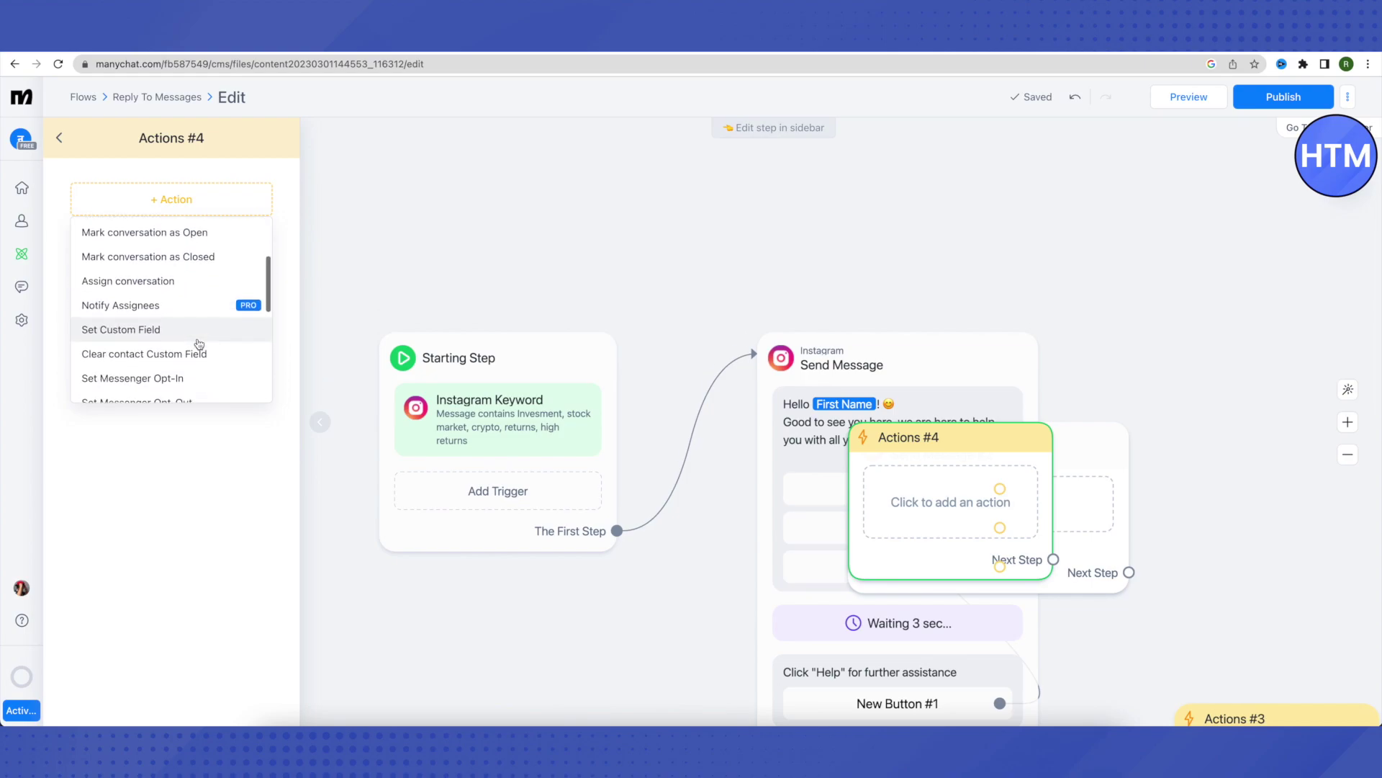
scroll(200, 344, "up", 2)
scroll(198, 343, "down", 3)
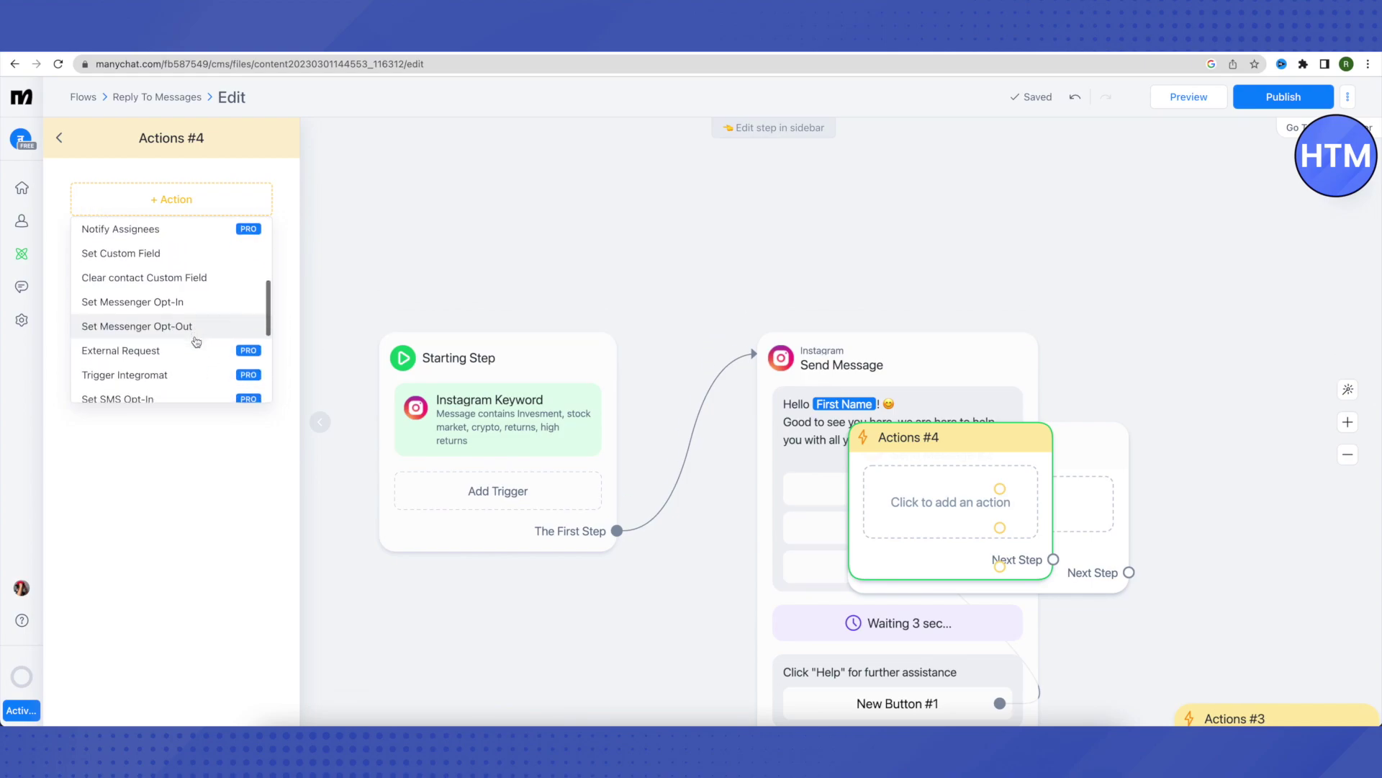
scroll(196, 341, "up", 3)
scroll(196, 341, "down", 2)
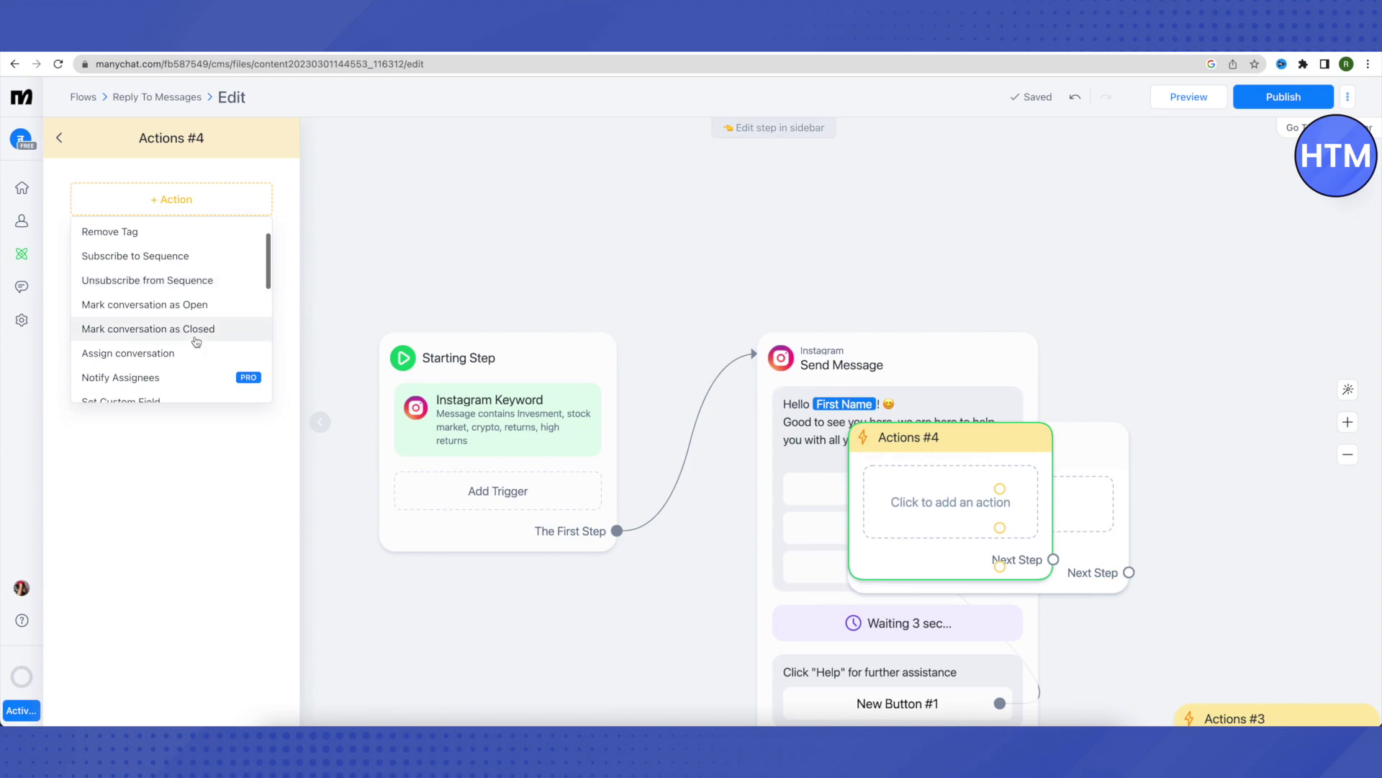
left_click(131, 310)
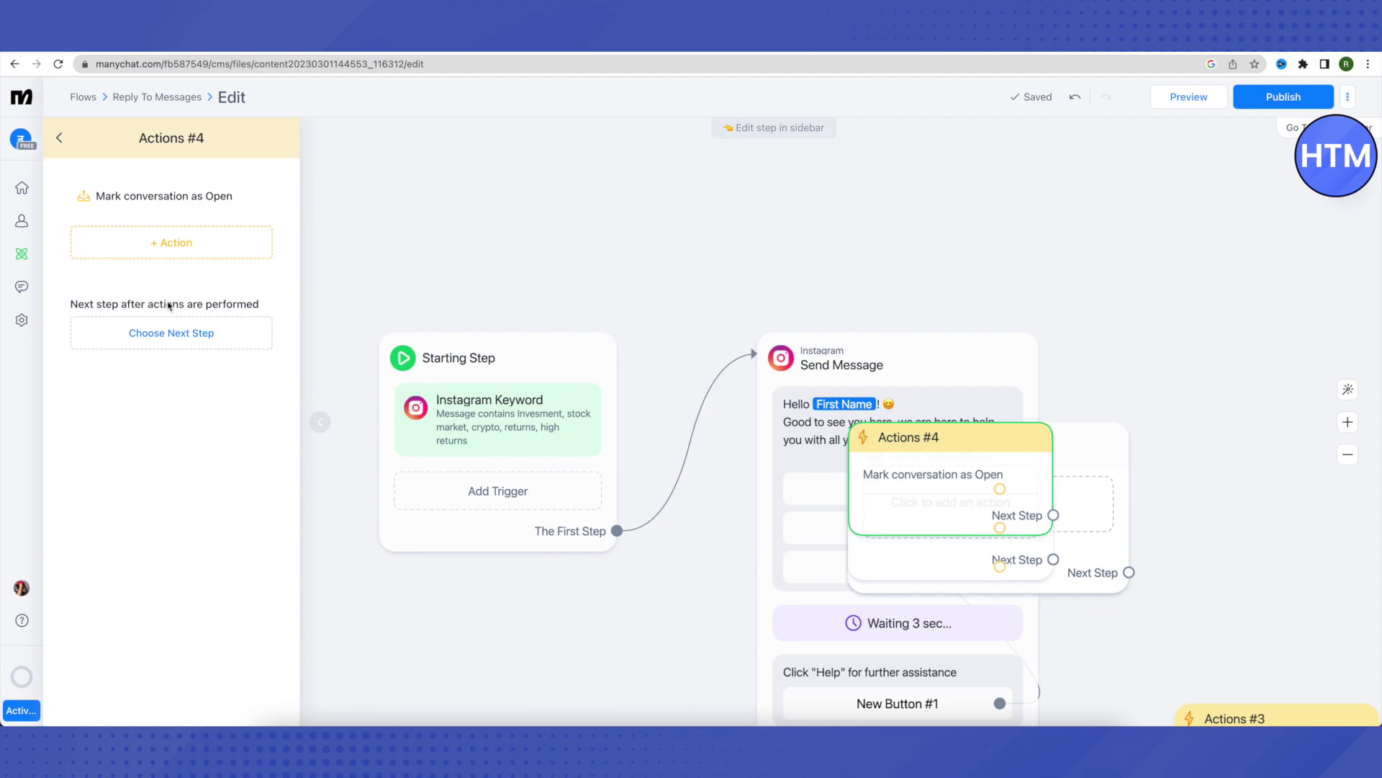
left_click(59, 138)
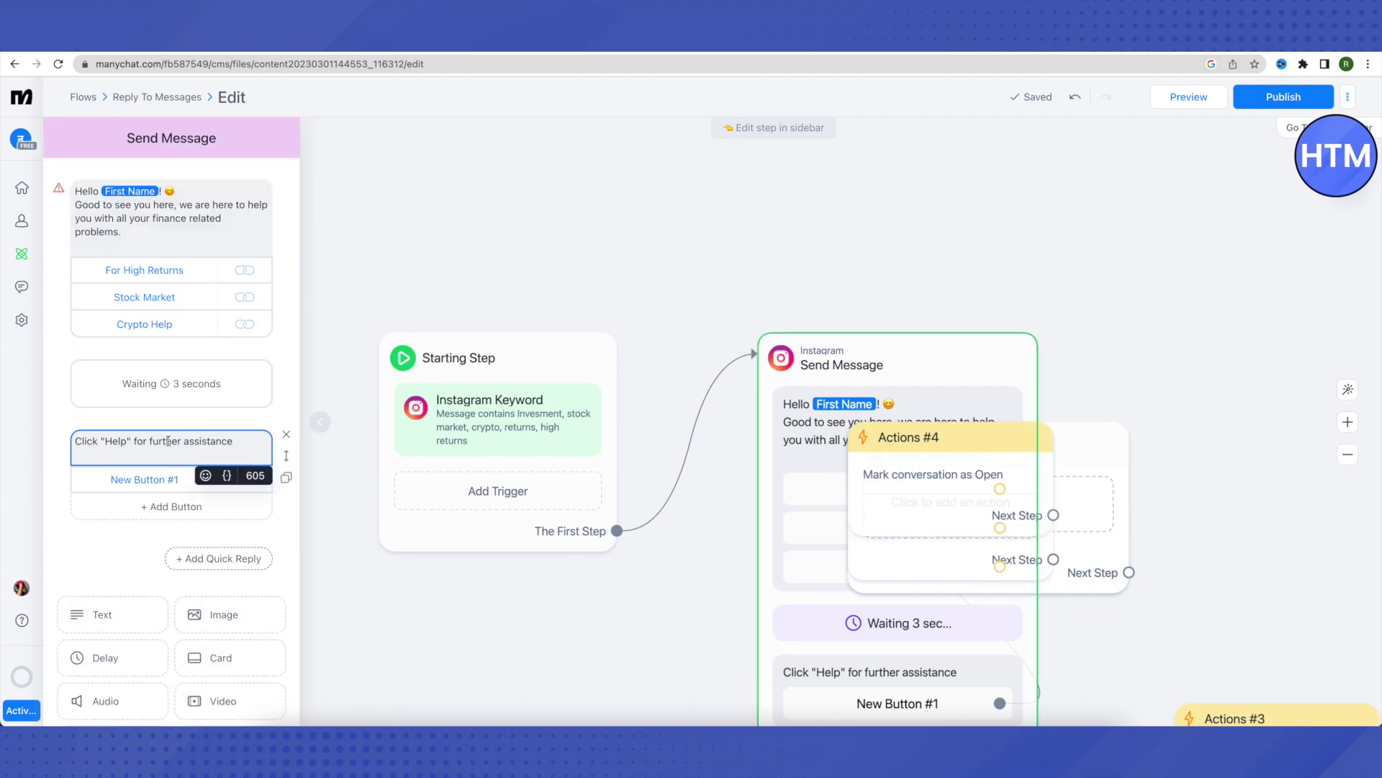
- Set the title of the button under the further assistance text to "Help"
left_click(185, 482)
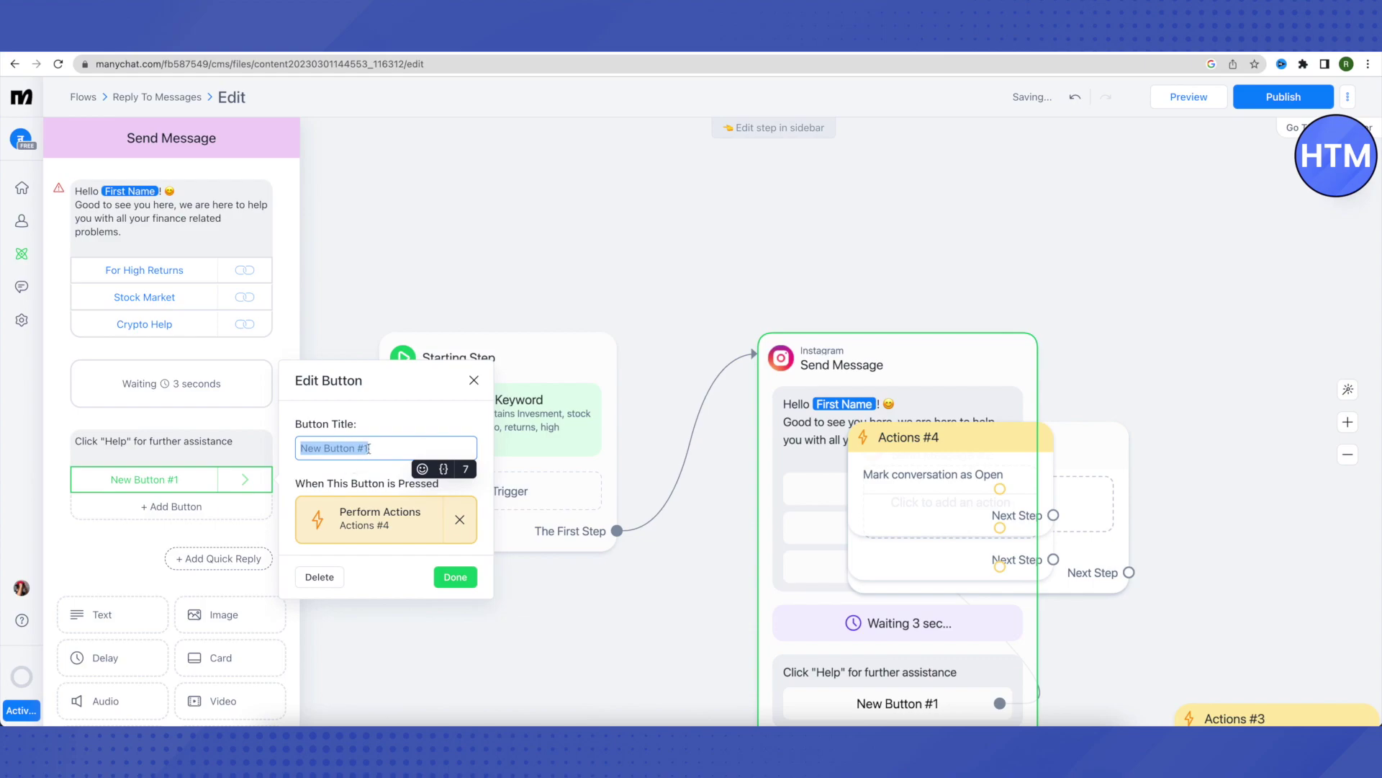
type("Help")
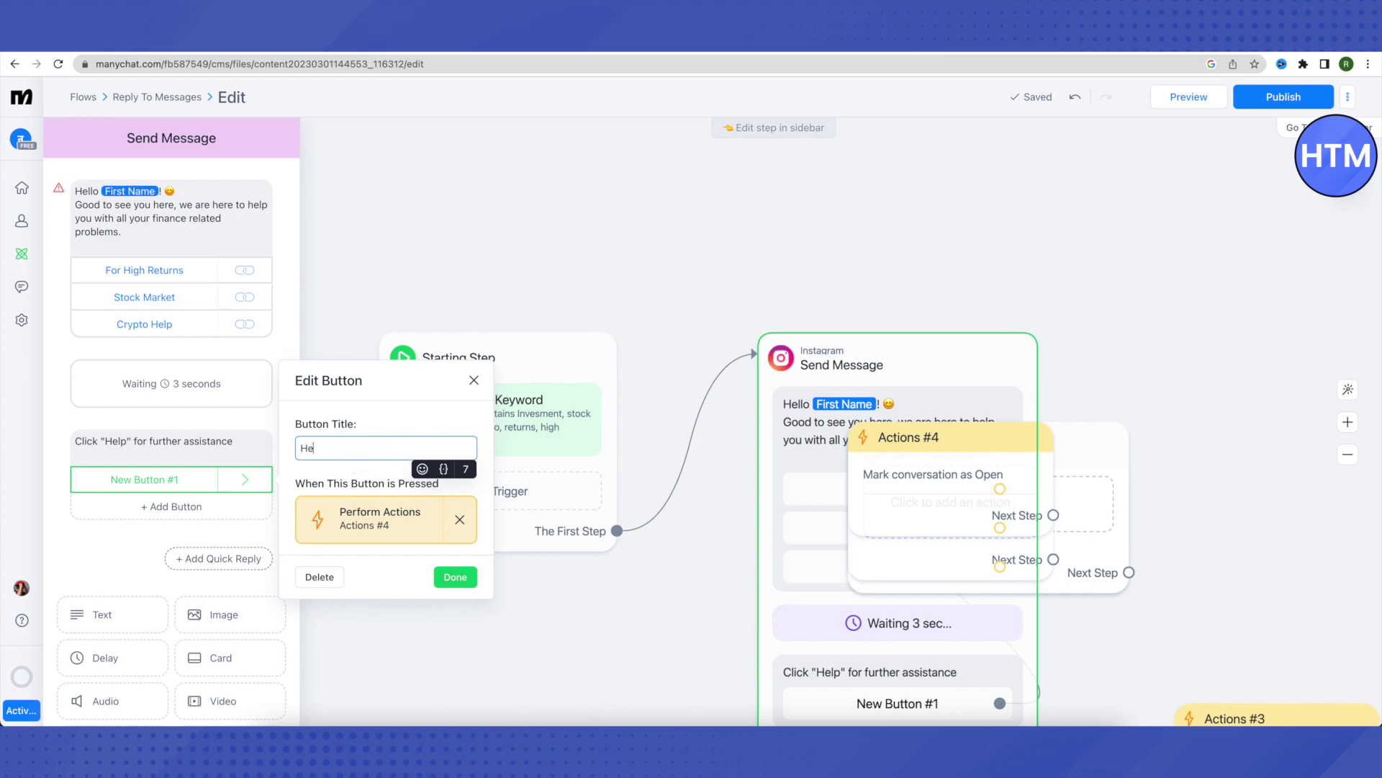
left_click(459, 577)
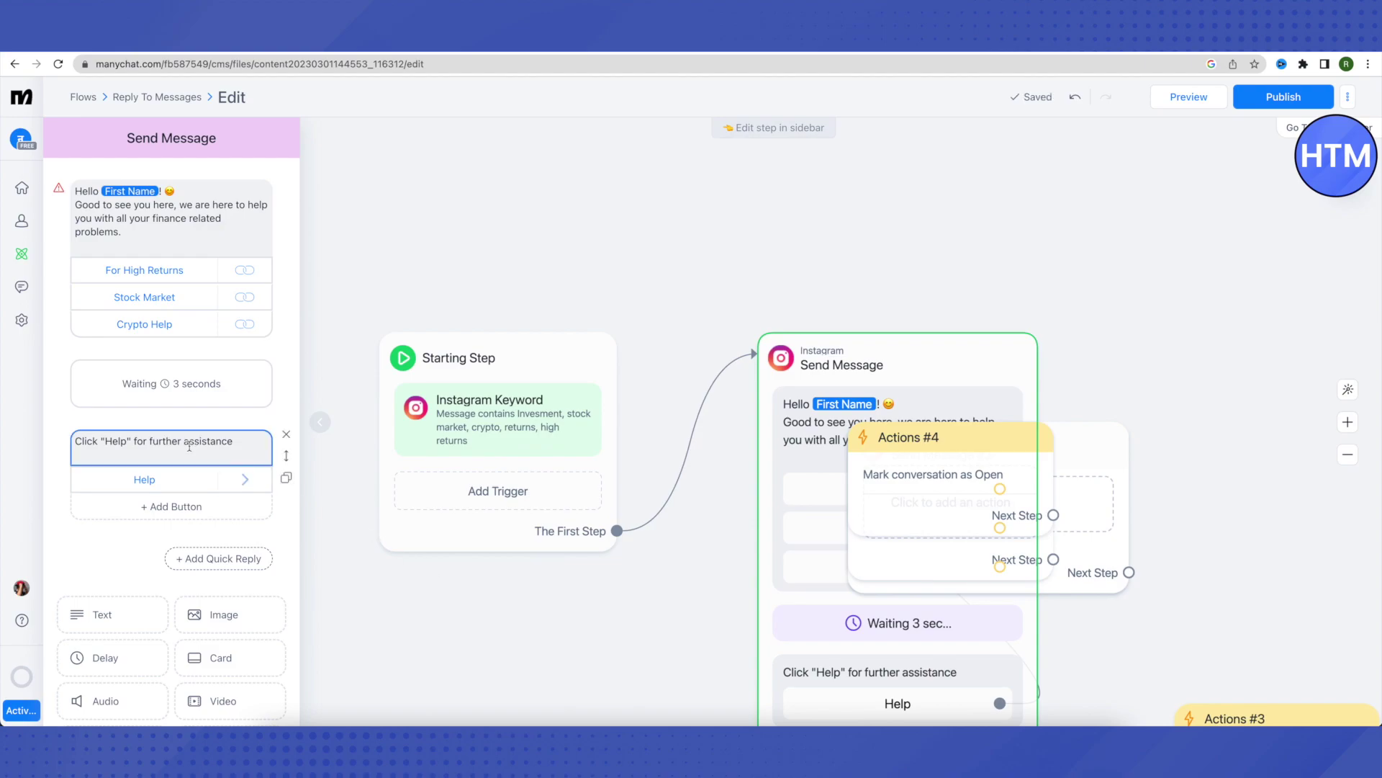
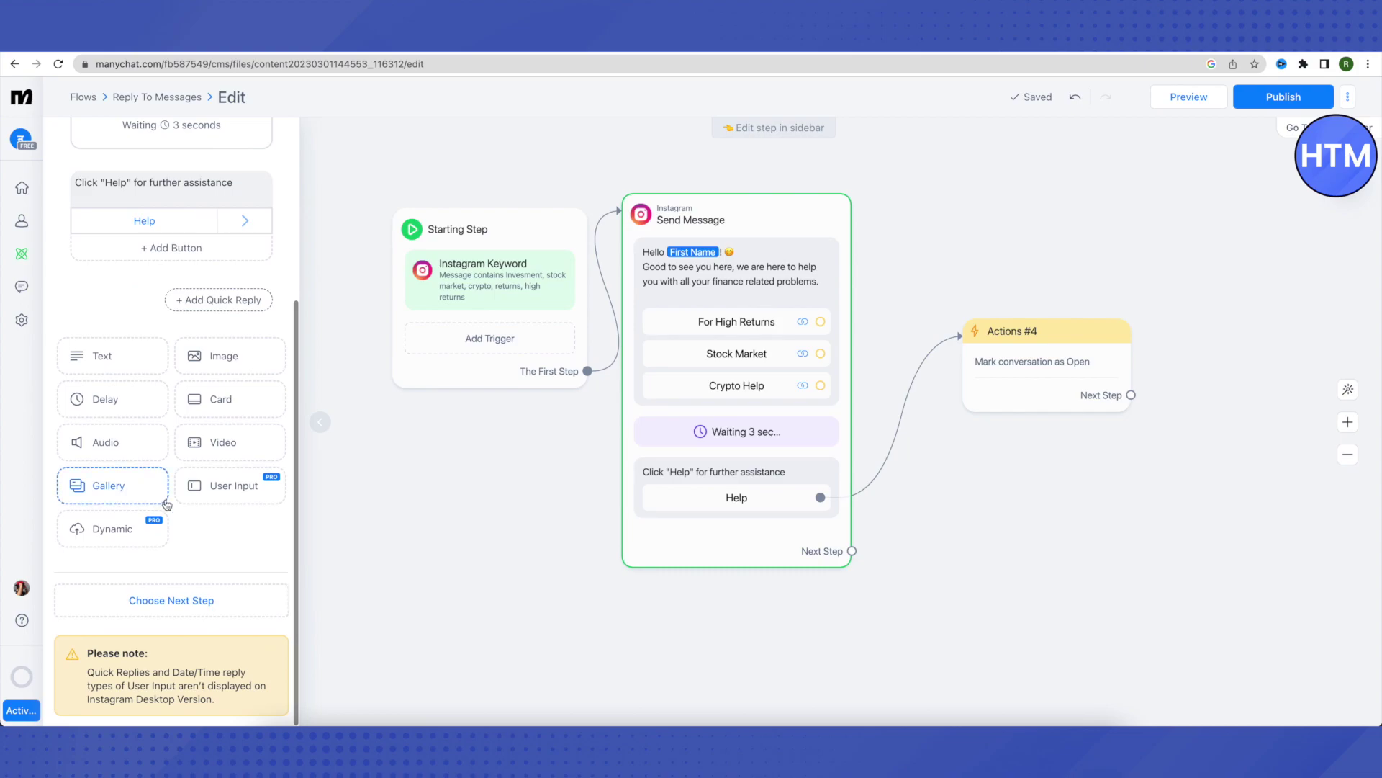
- Review the next step types available for the Send Message step
left_click(149, 606)
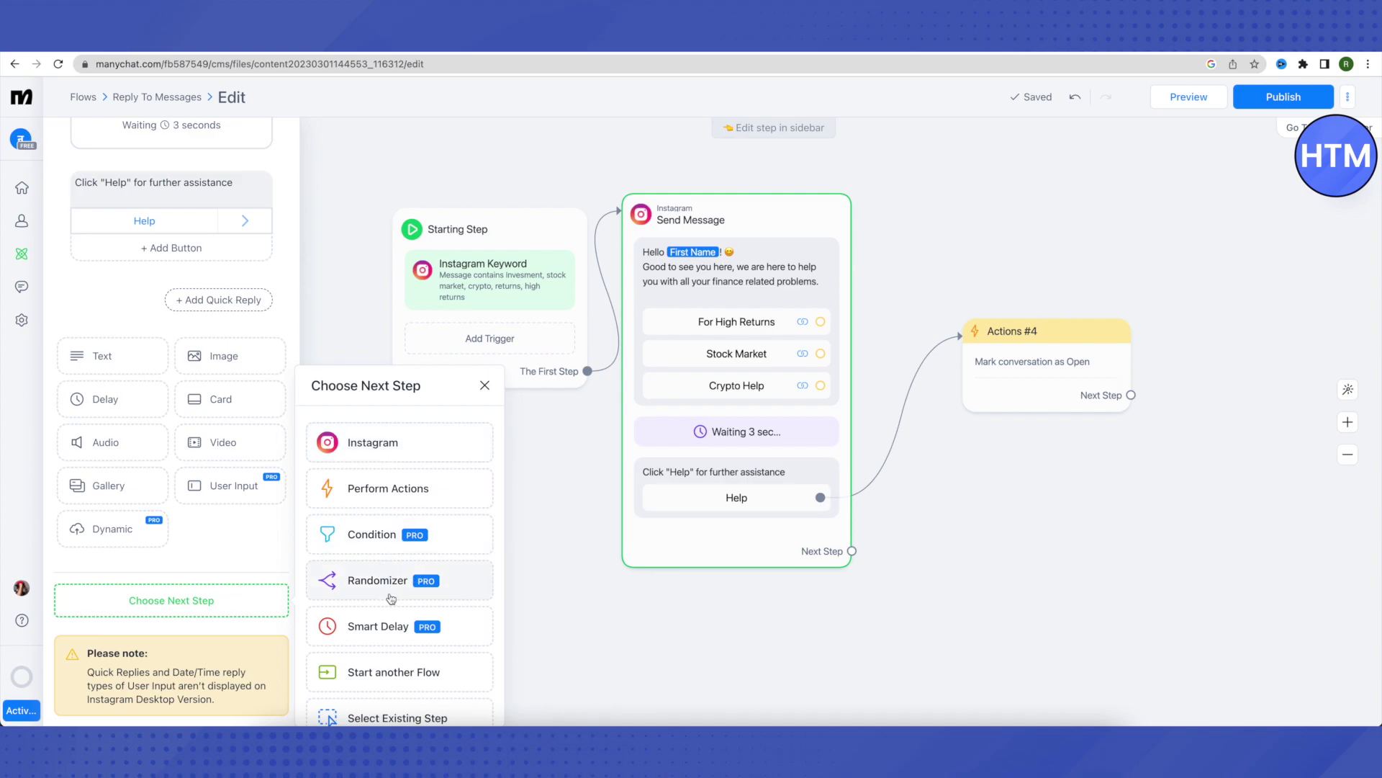
scroll(401, 633, "down", 1)
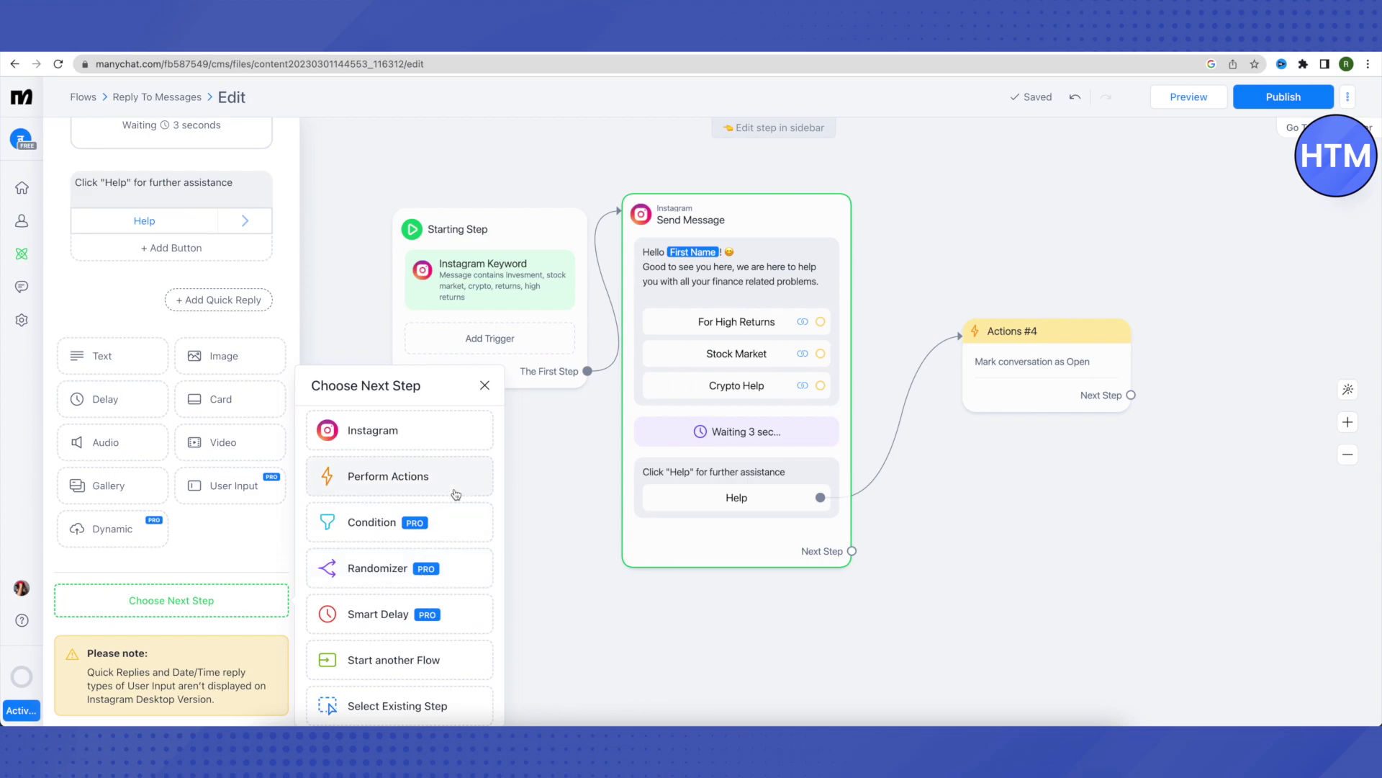
left_click(484, 387)
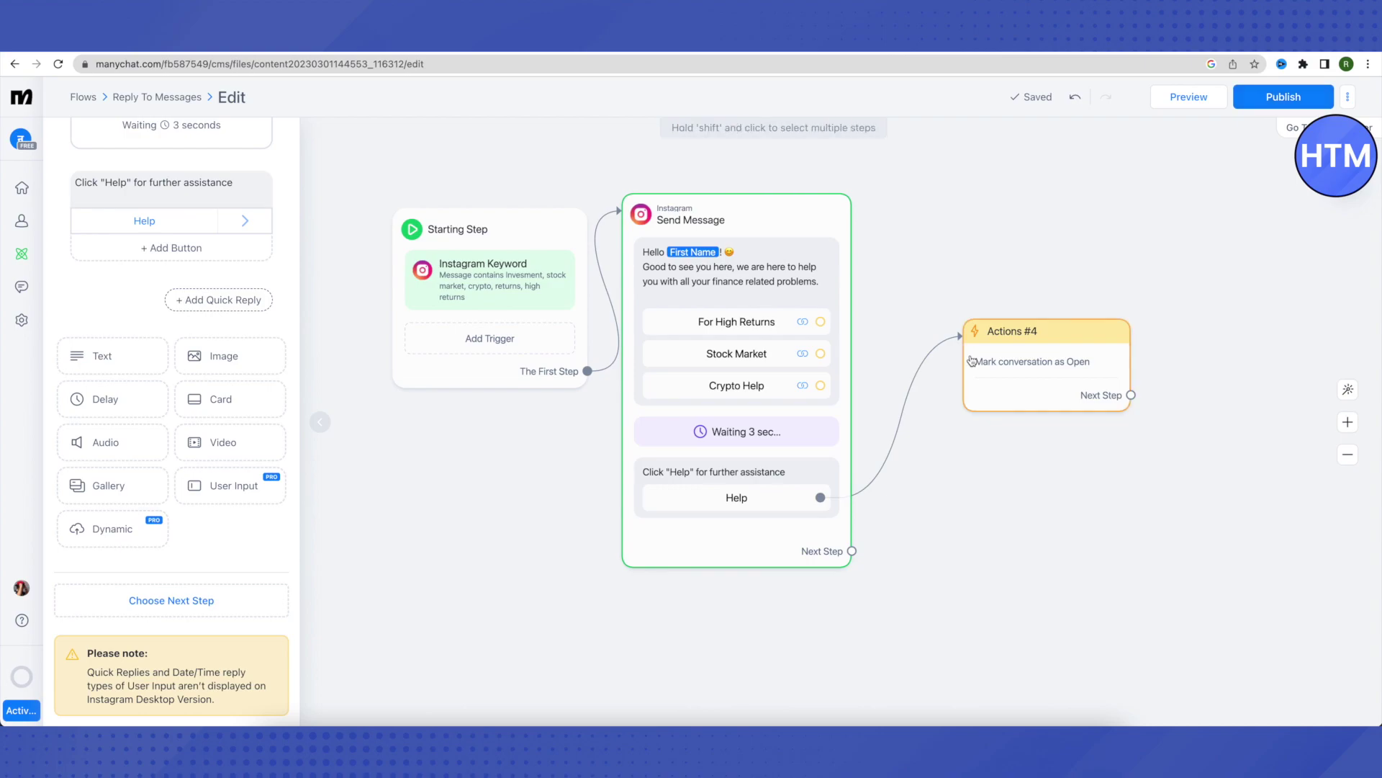
- Check the action step linked to the Help button and try to publish the flow
scroll(114, 470, "up", 1)
scroll(114, 469, "up", 1)
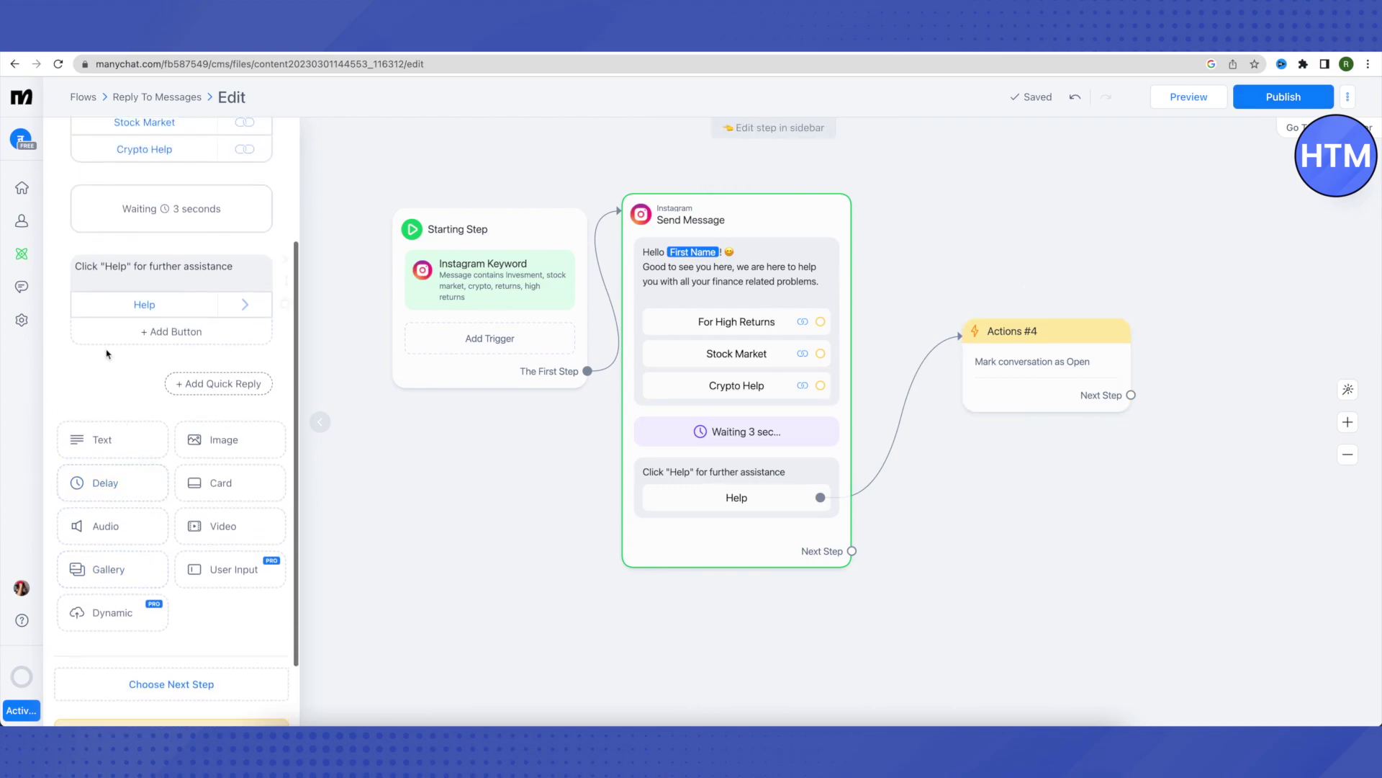
left_click(164, 307)
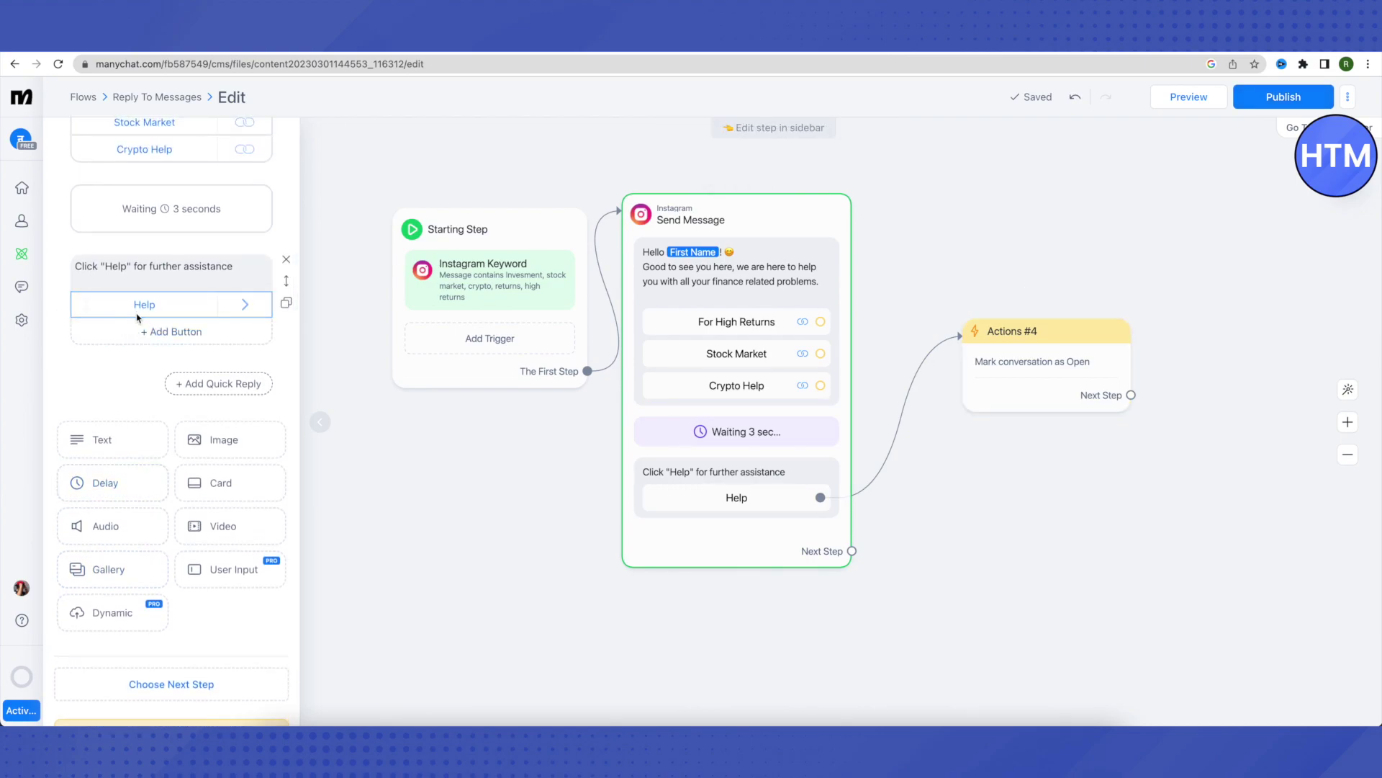
left_click(1028, 343)
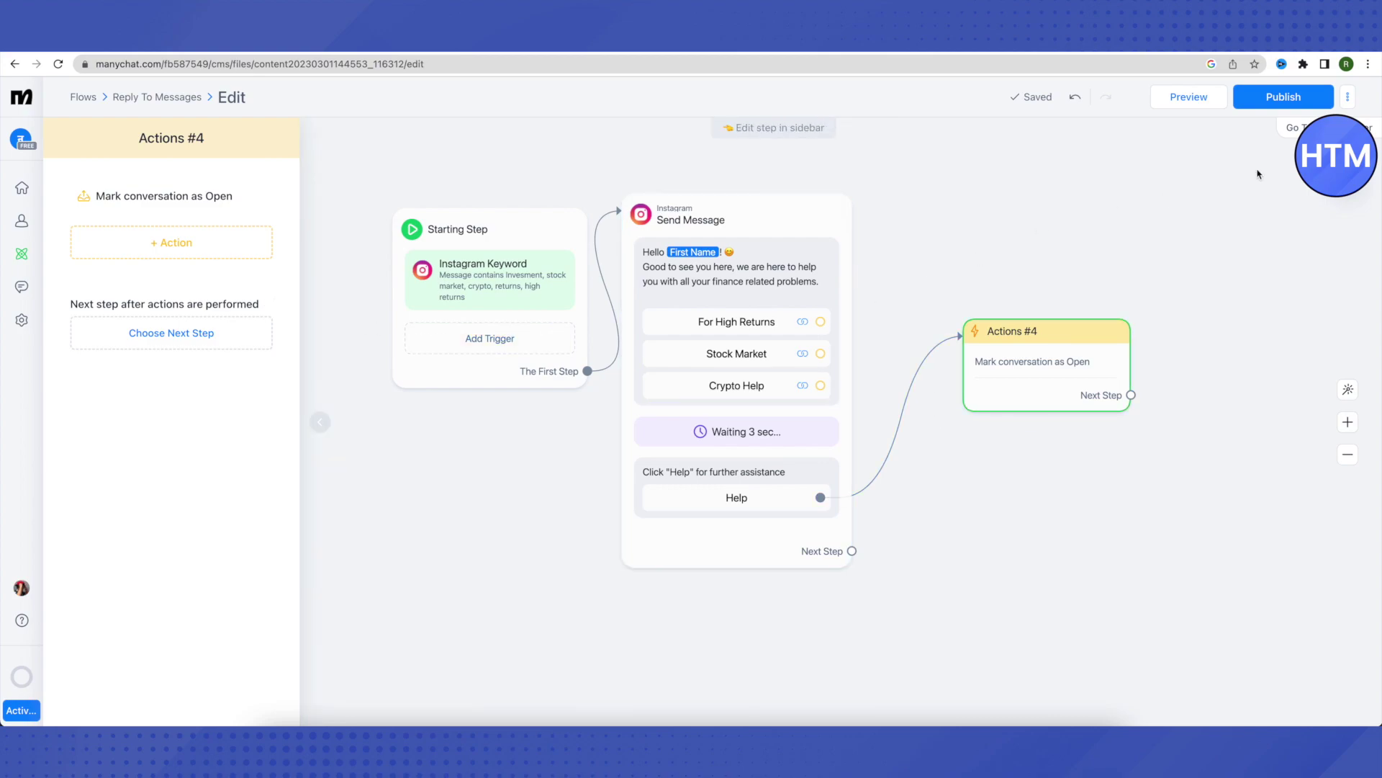
left_click(1271, 98)
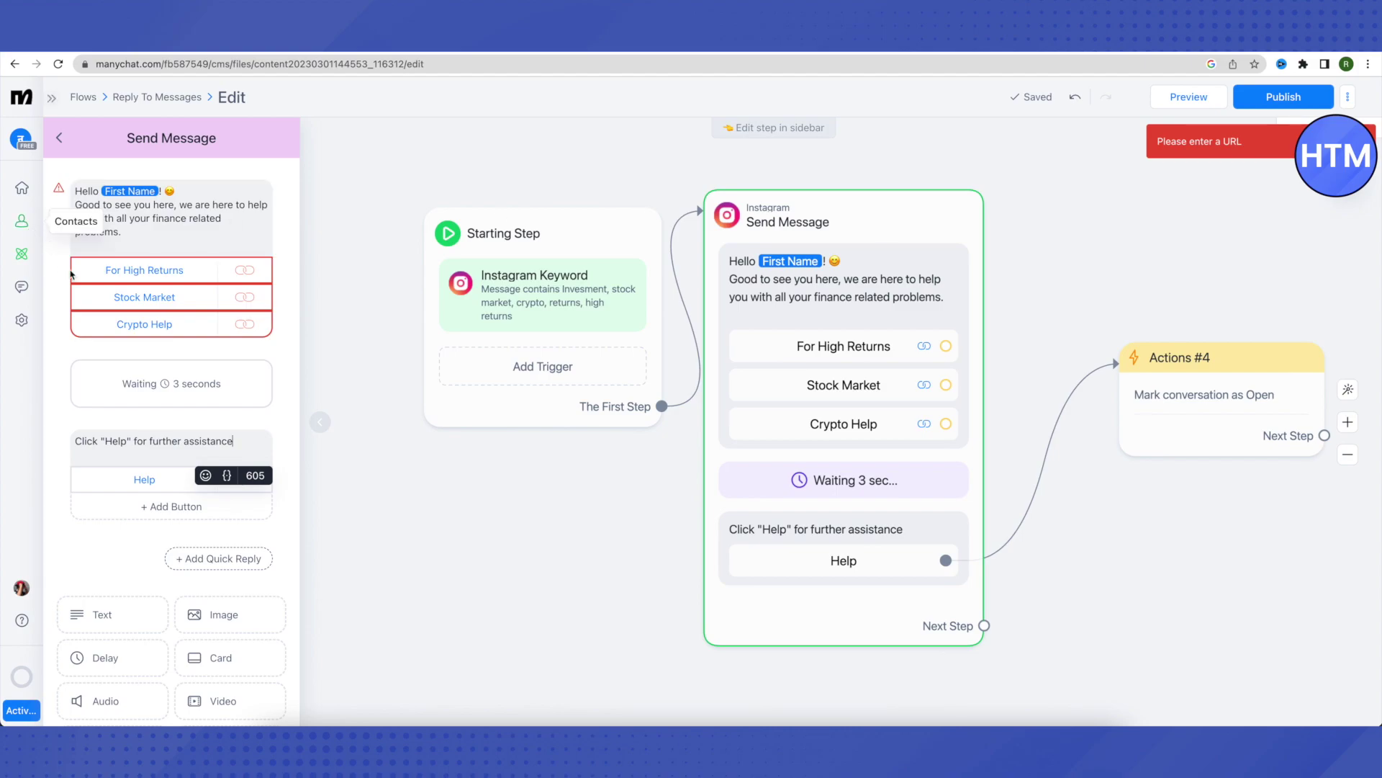